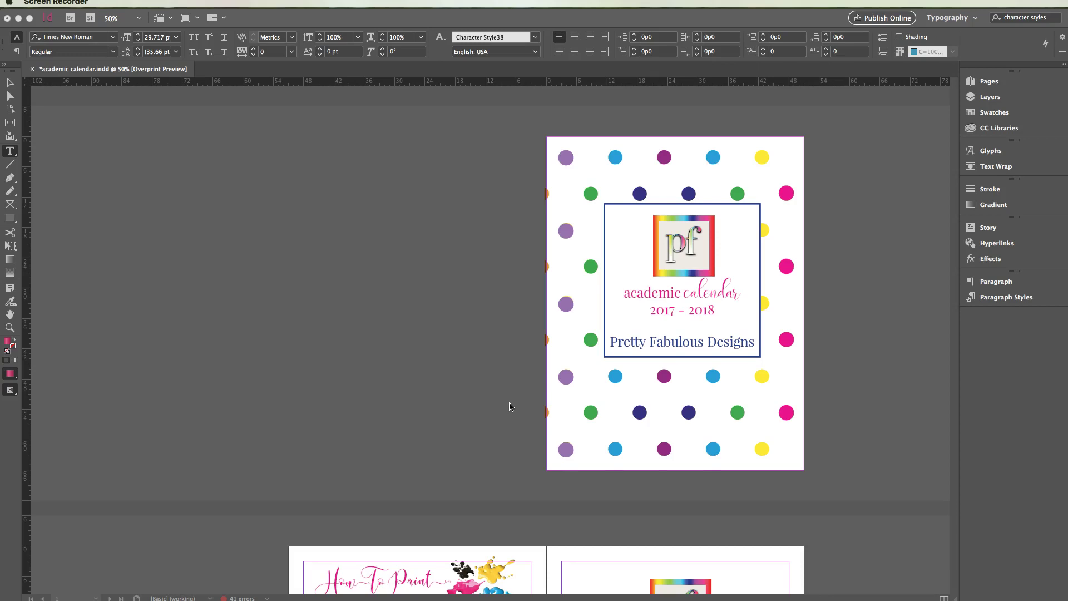
Scroll down through the calendar to the September 3–9 weekly planner spread.
scroll(508, 398, down, 20)
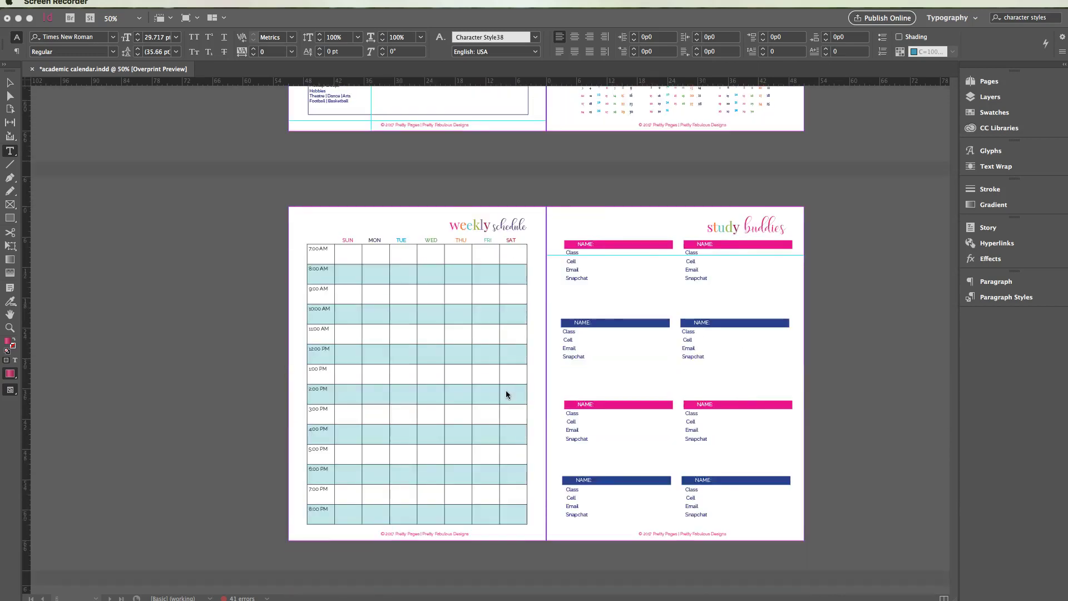
scroll(505, 394, down, 20)
scroll(506, 394, down, 20)
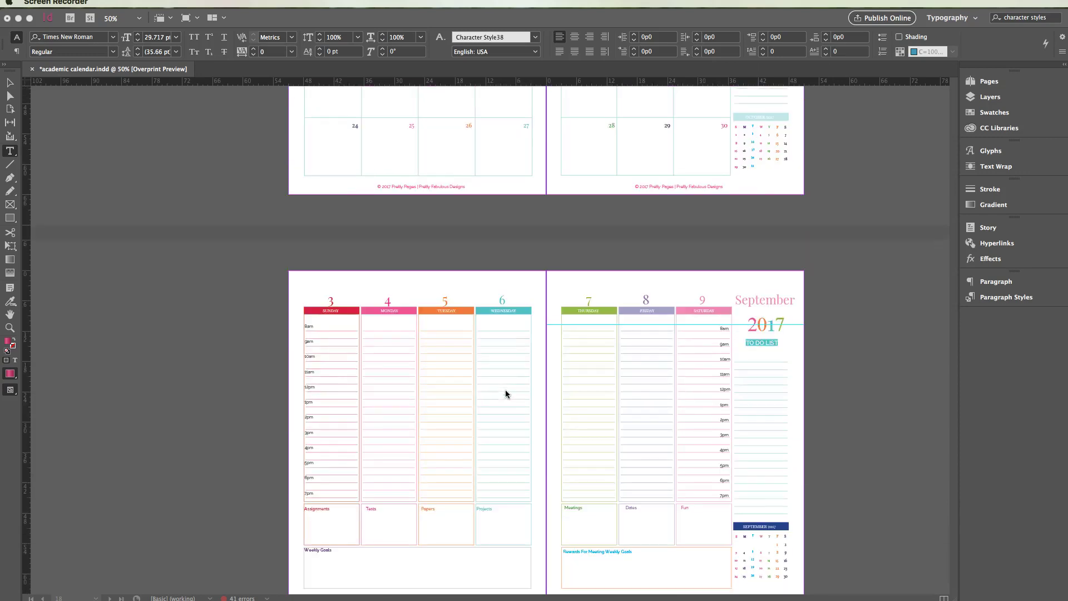
scroll(505, 393, down, 1)
scroll(505, 394, up, 3)
Open the Character panel as a floating panel over the document.
click(454, 435)
key(super+t)
click(930, 158)
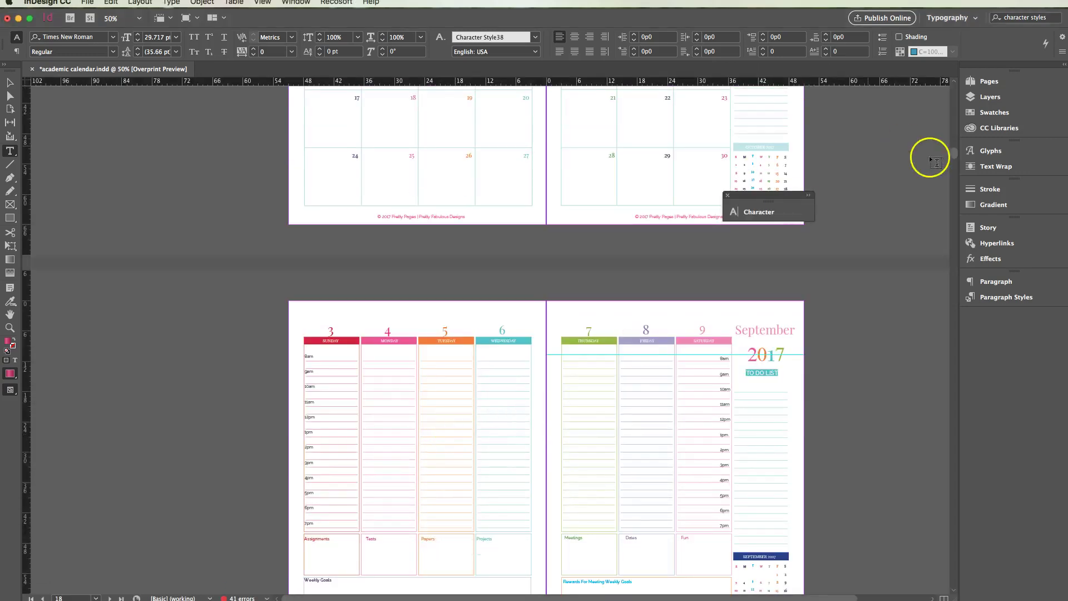
Jump to the pages 18–19 spread using the Pages panel thumbnails.
click(988, 81)
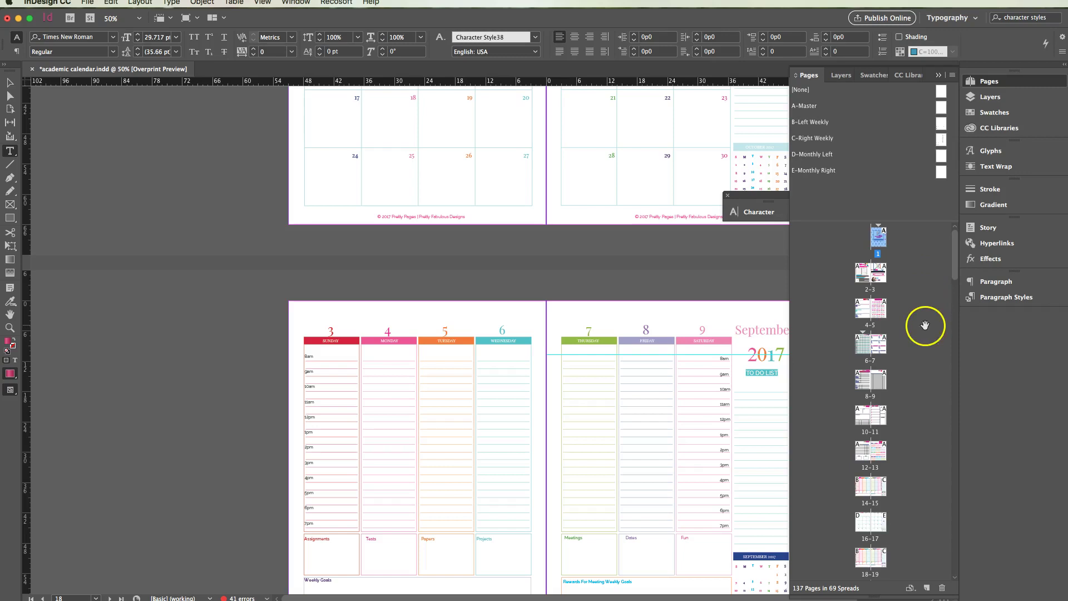
scroll(901, 327, down, 5)
click(499, 330)
click(859, 420)
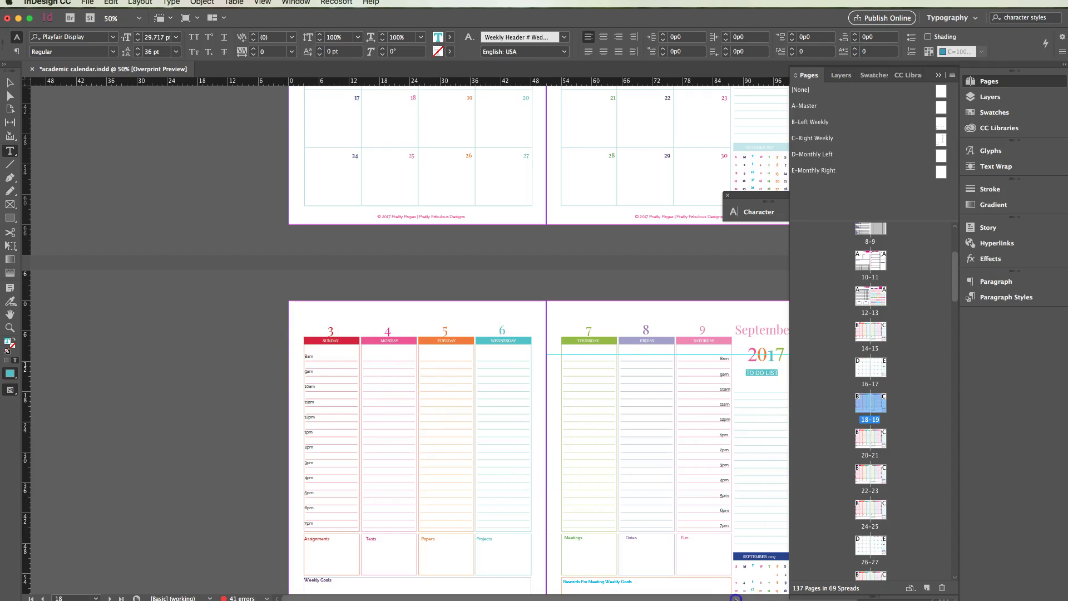
scroll(735, 598, right, 3)
scroll(502, 411, down, 3)
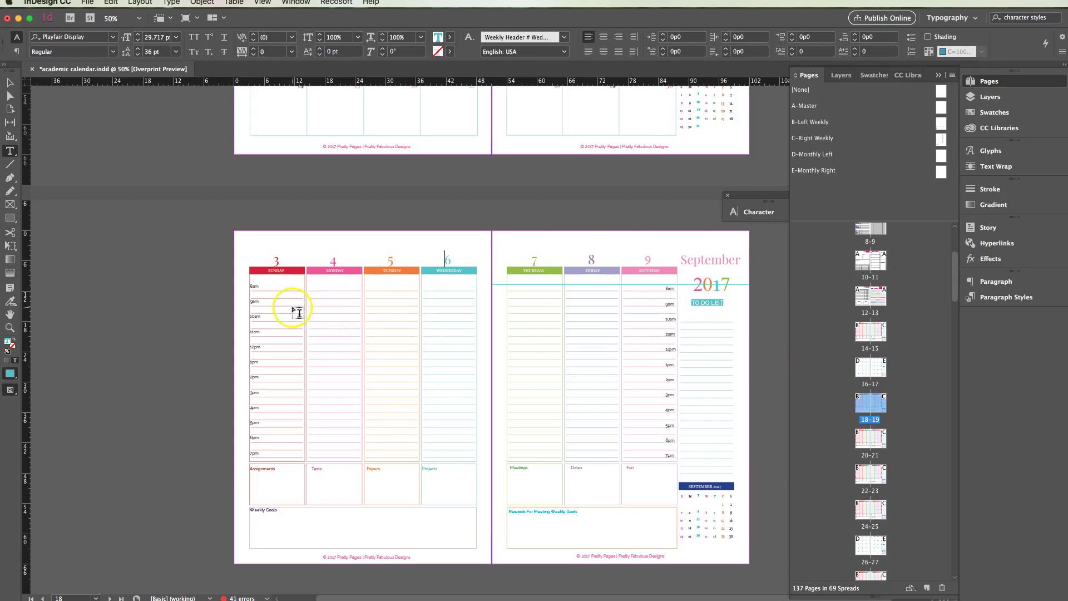
click(278, 261)
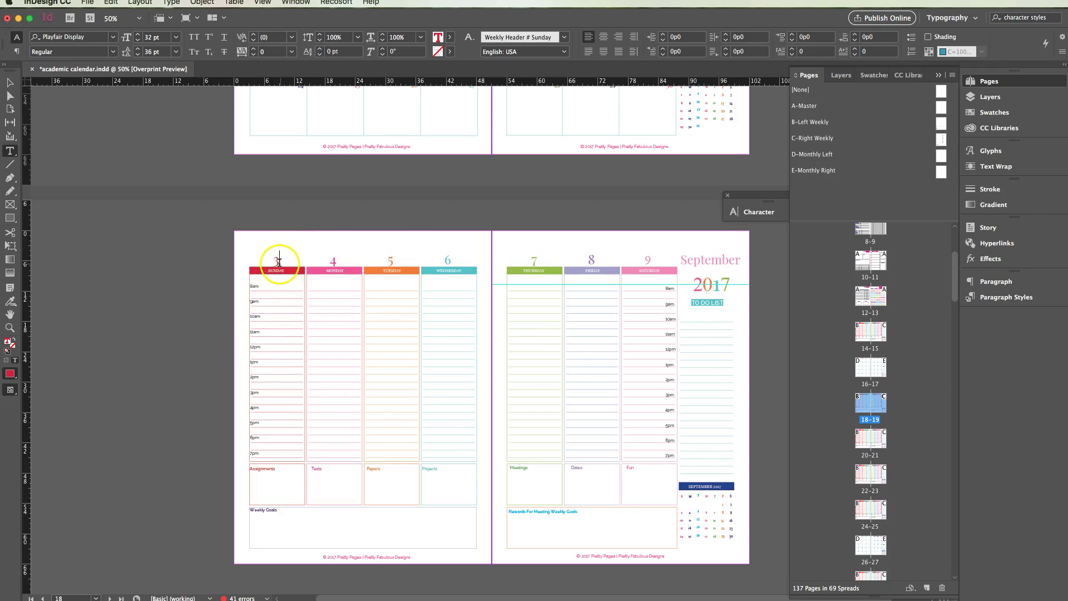
scroll(312, 306, down, 5)
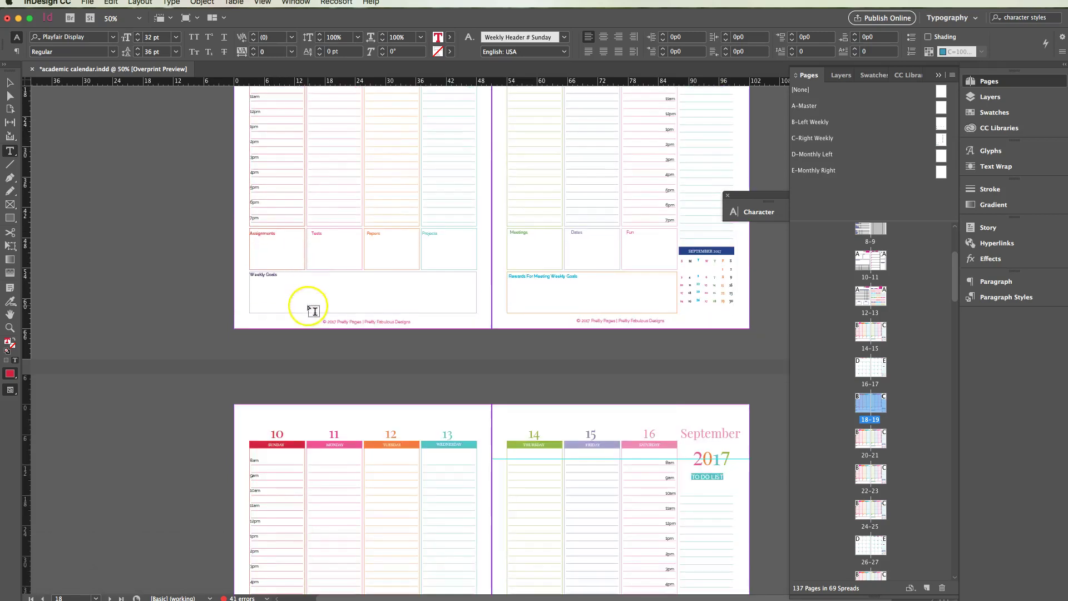
scroll(275, 417, down, 7)
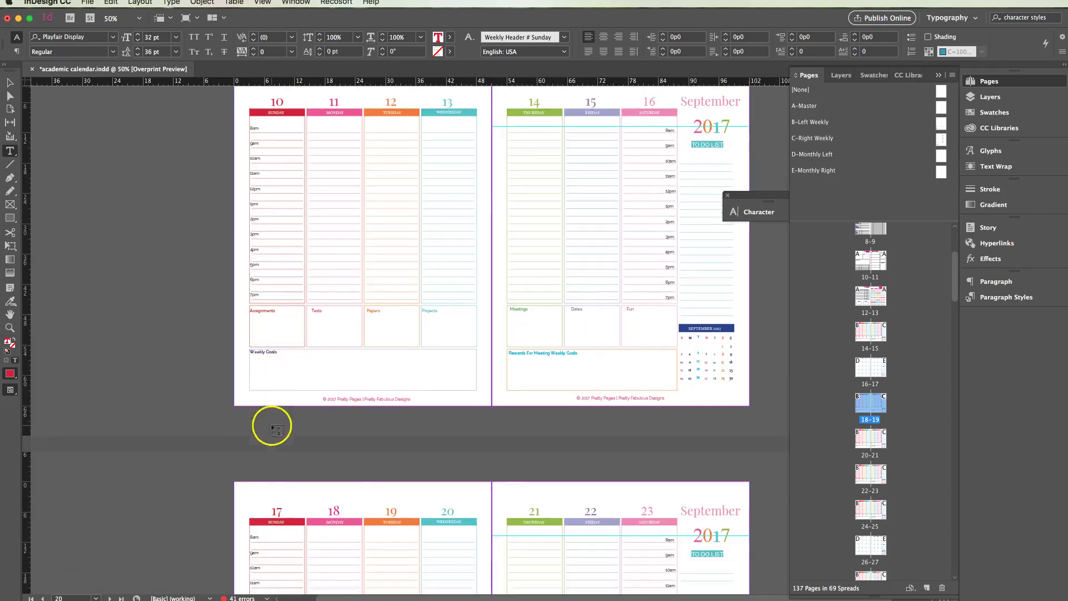
scroll(275, 427, down, 11)
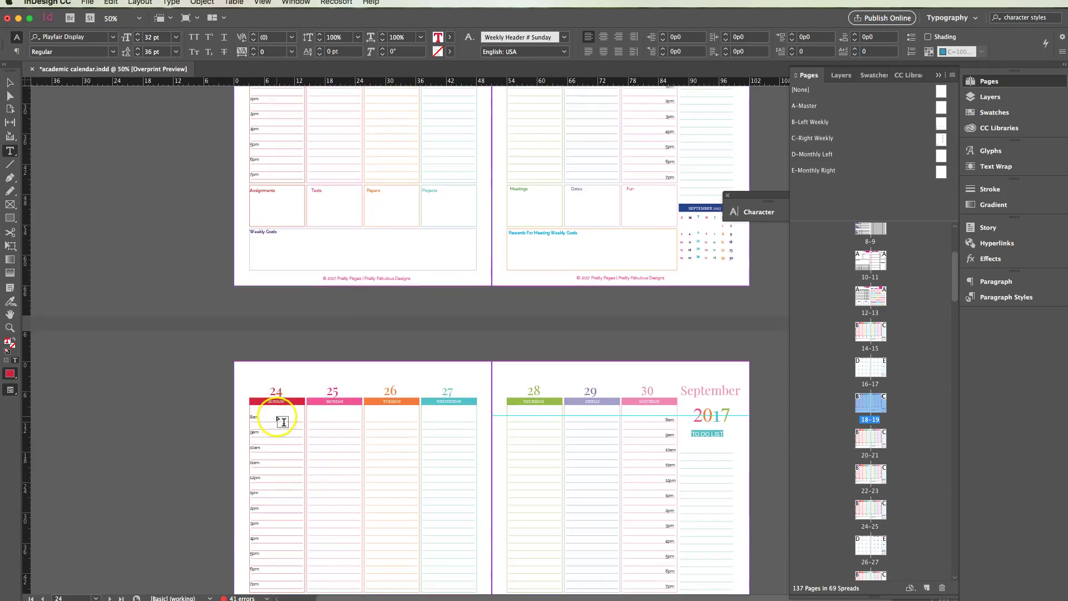
scroll(283, 422, up, 15)
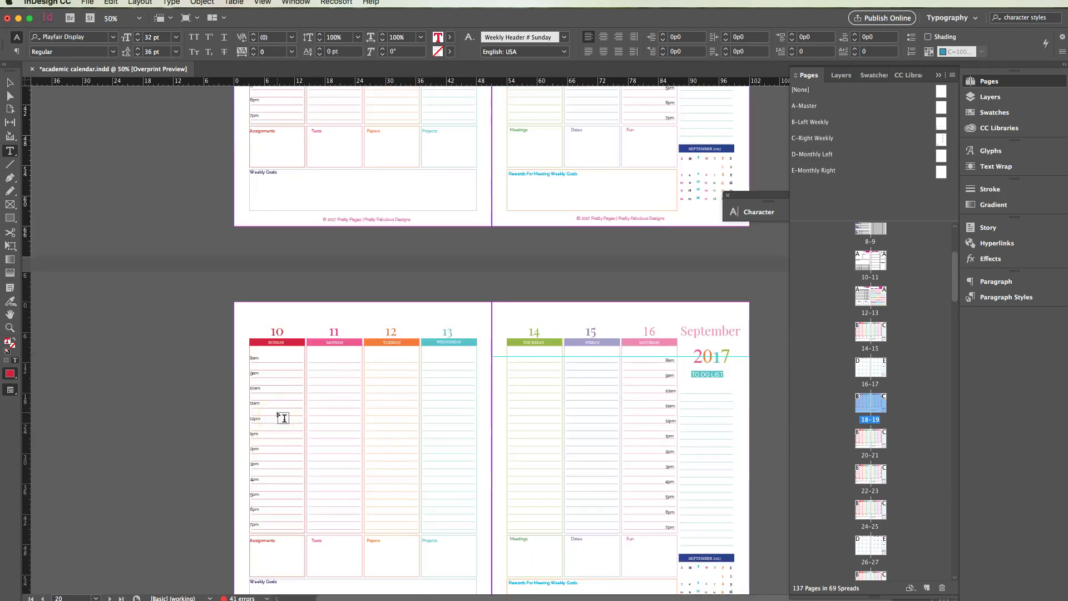
scroll(278, 342, up, 2)
scroll(278, 342, up, 10)
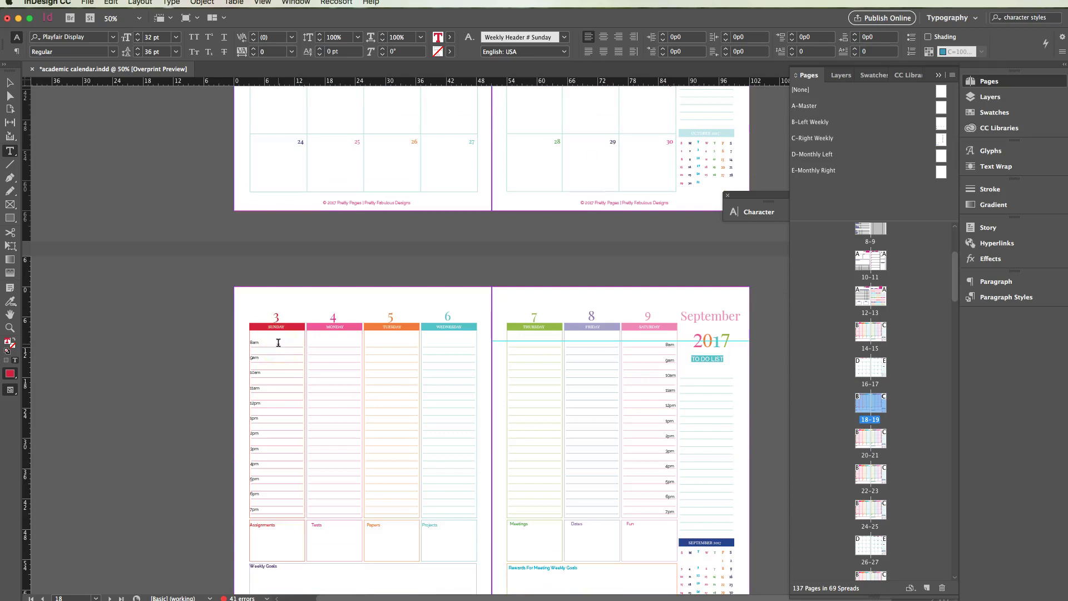
scroll(275, 310, down, 1)
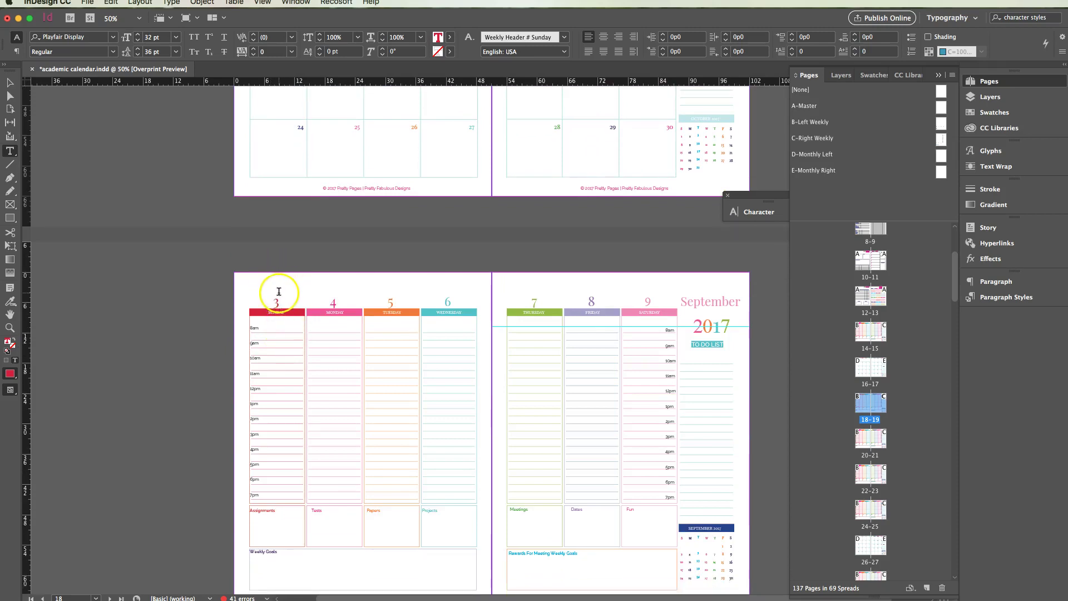
Select the Sunday date 3 and show the Character Styles panel, revealing Weekly Header # Sunday.
double_click(276, 301)
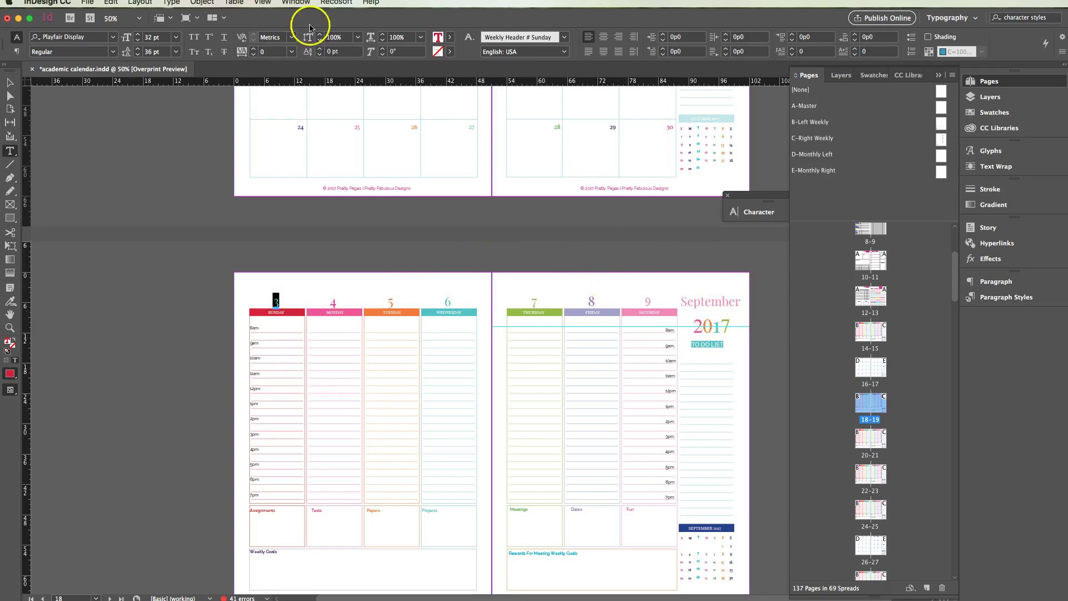
click(295, 3)
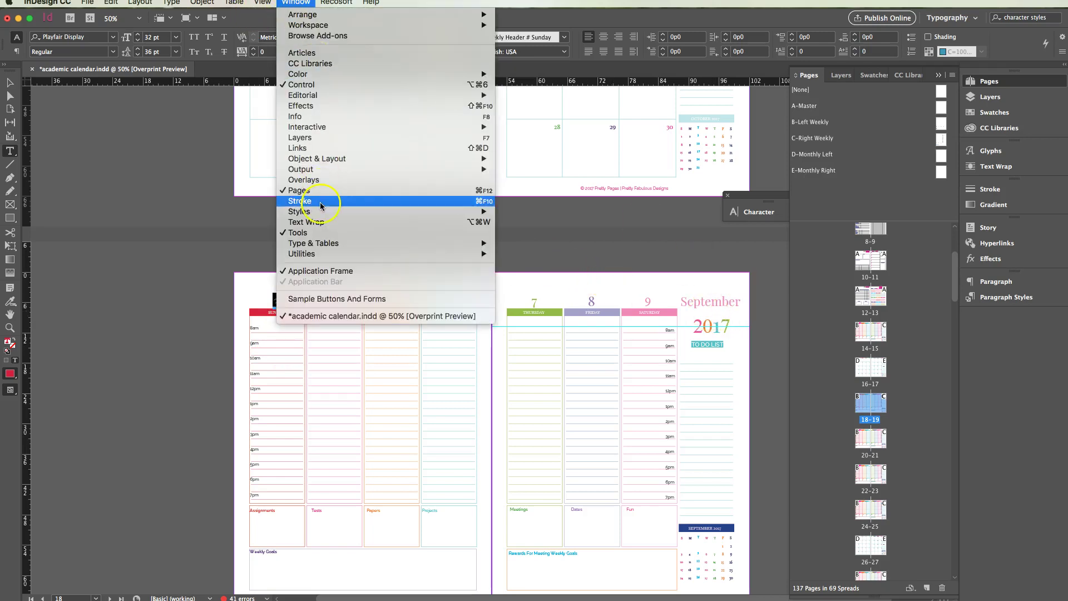
mouse_move(321, 212)
click(543, 222)
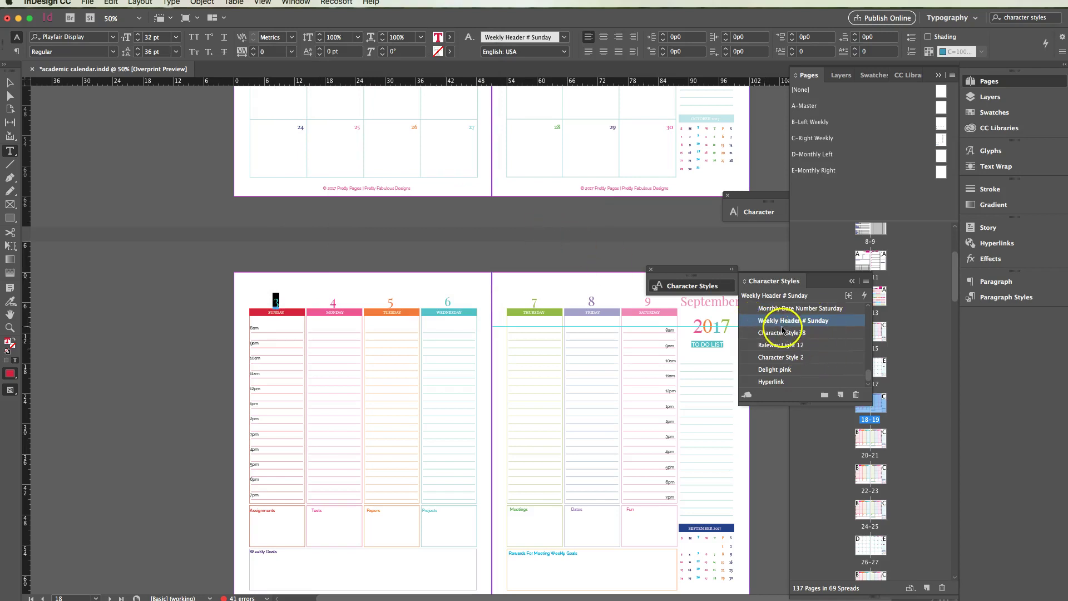
Open the Weekly Header # Sunday style options and review its font, scale, colour and OpenType settings.
double_click(829, 322)
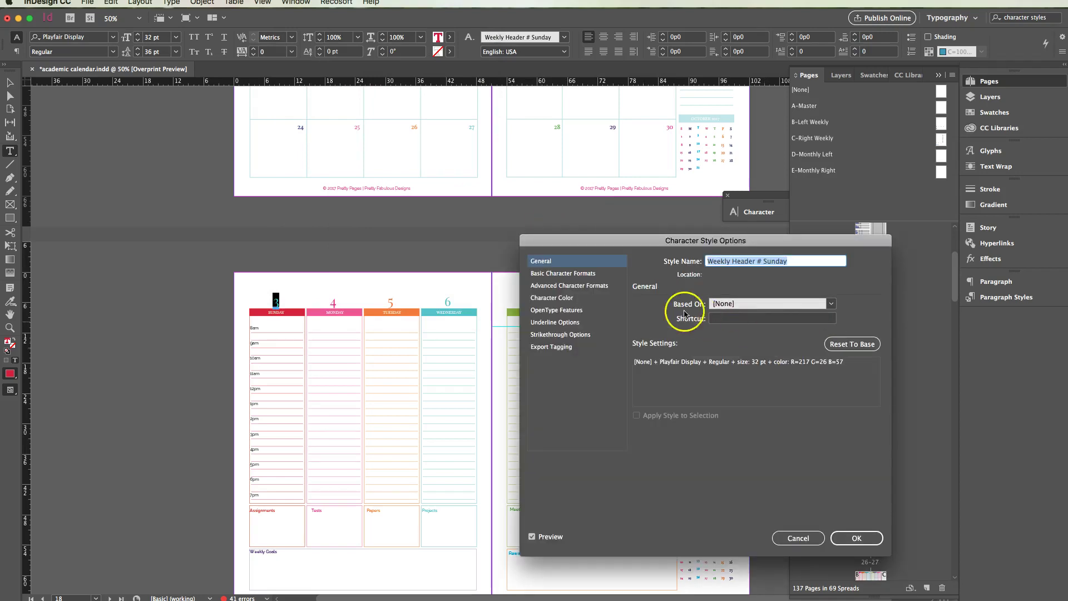
click(576, 275)
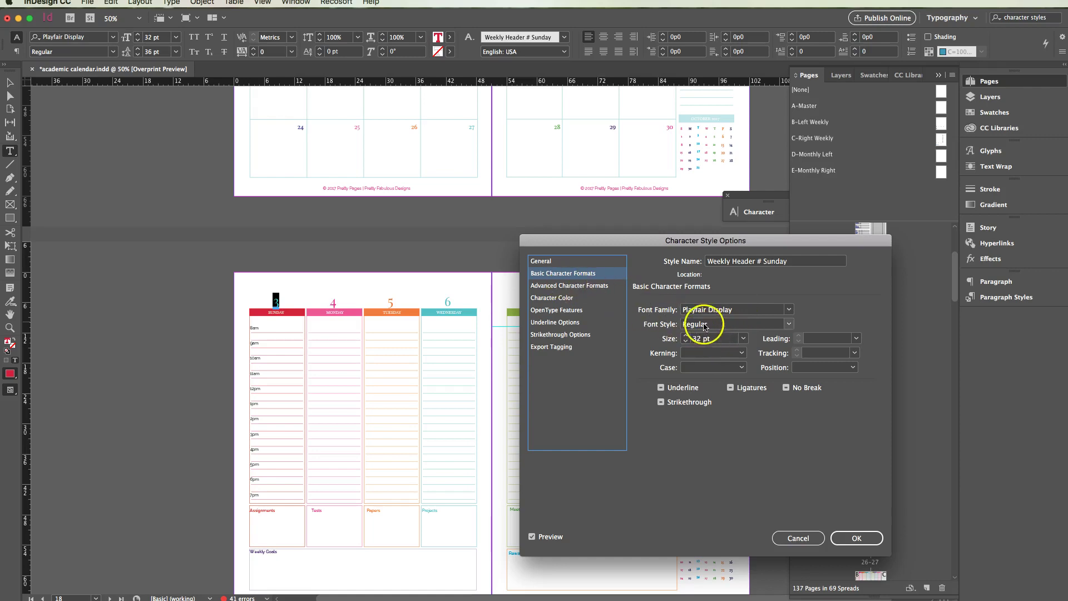
click(571, 285)
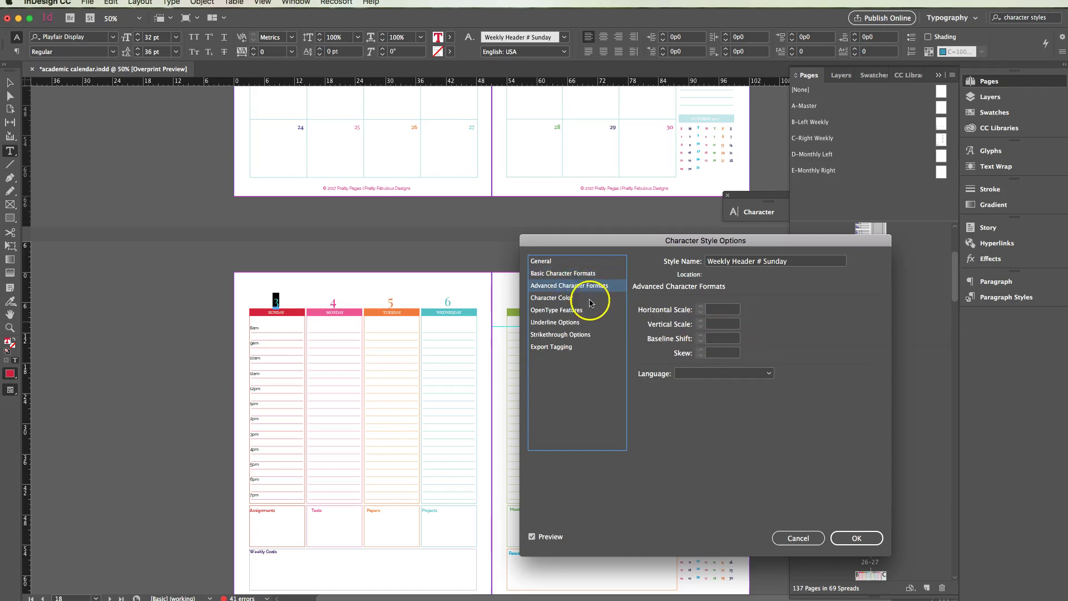
click(556, 297)
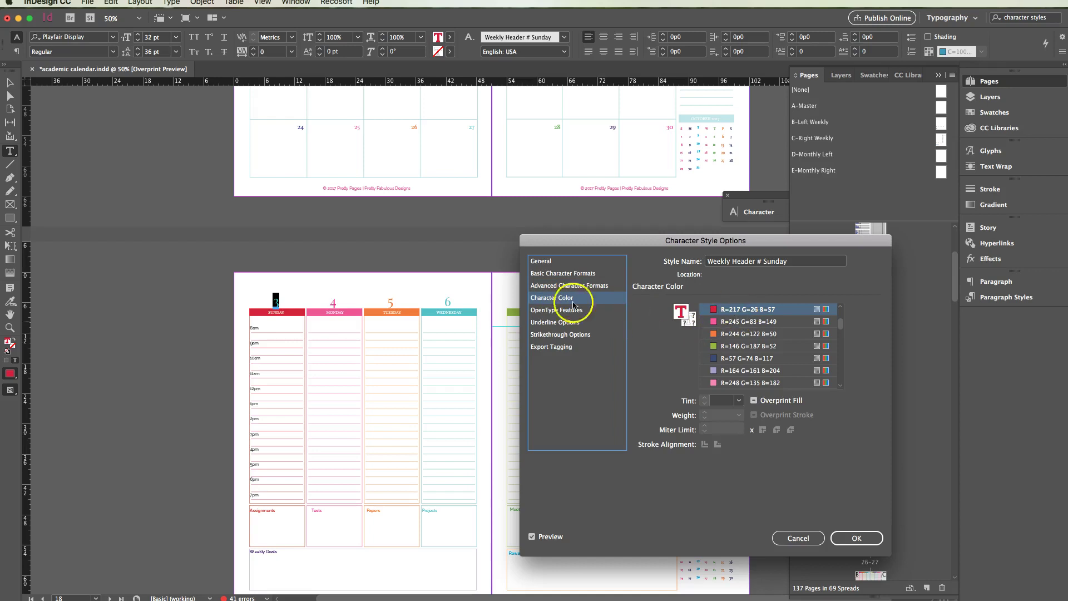
click(557, 310)
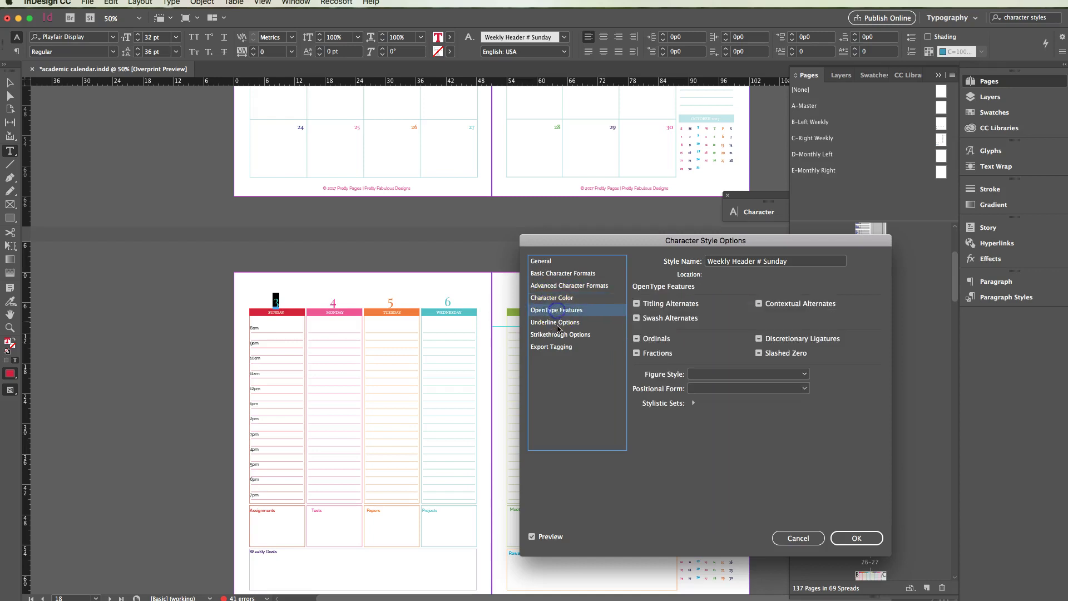
Change the style's character colour to green R=146 G=187 B=52 and confirm.
click(556, 286)
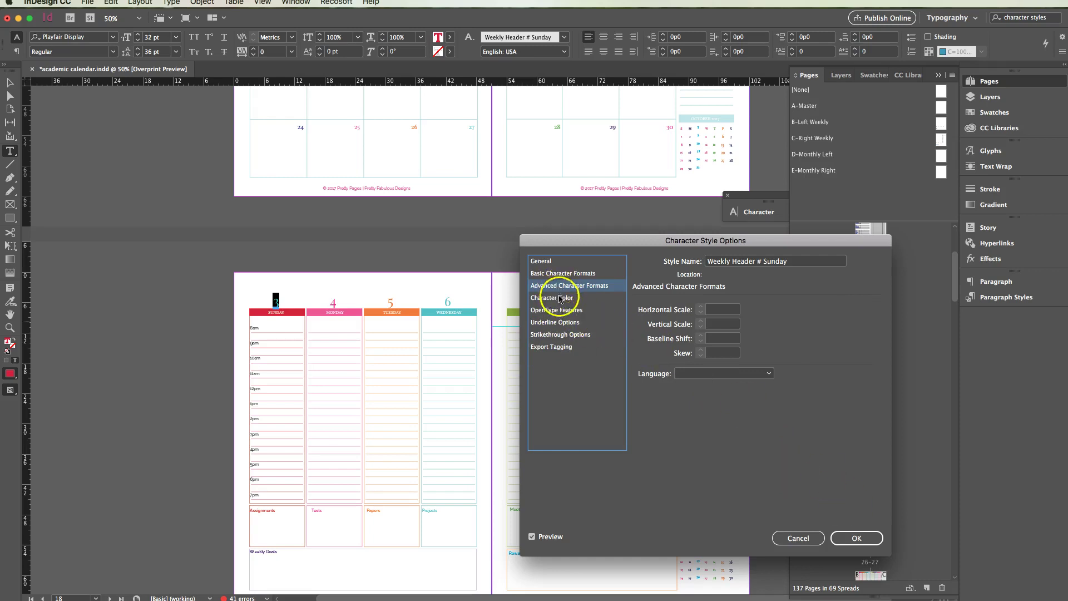
click(554, 299)
click(734, 346)
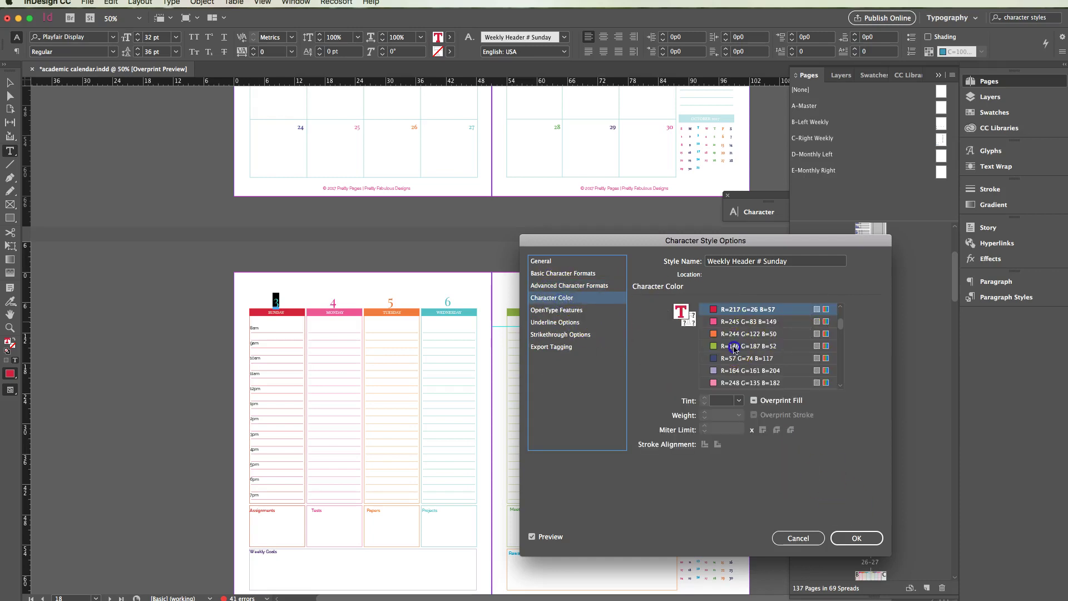
click(855, 538)
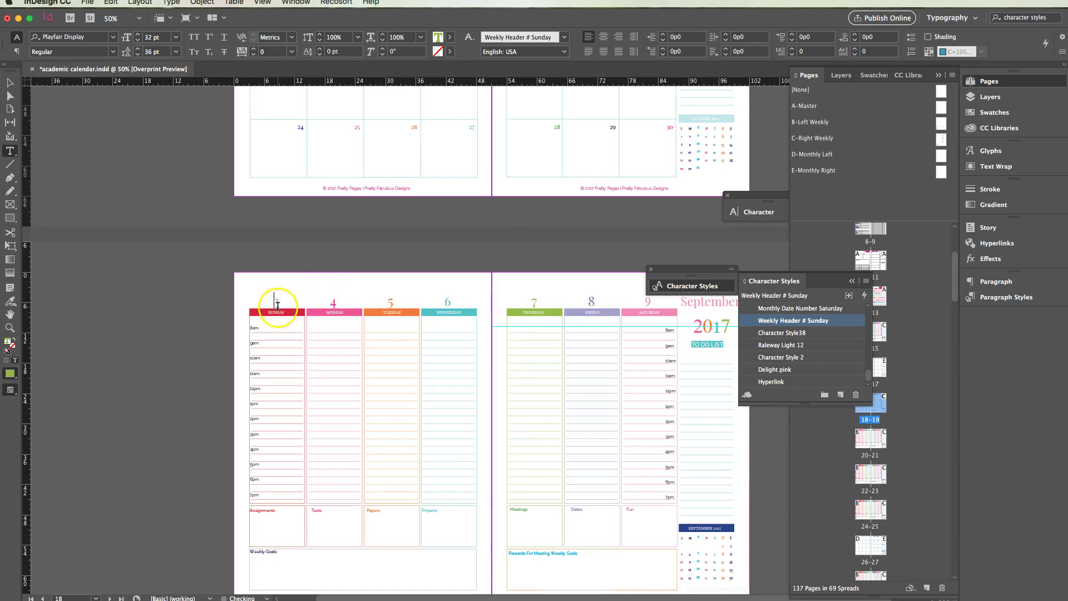
scroll(281, 306, down, 10)
scroll(287, 409, down, 15)
scroll(290, 382, down, 8)
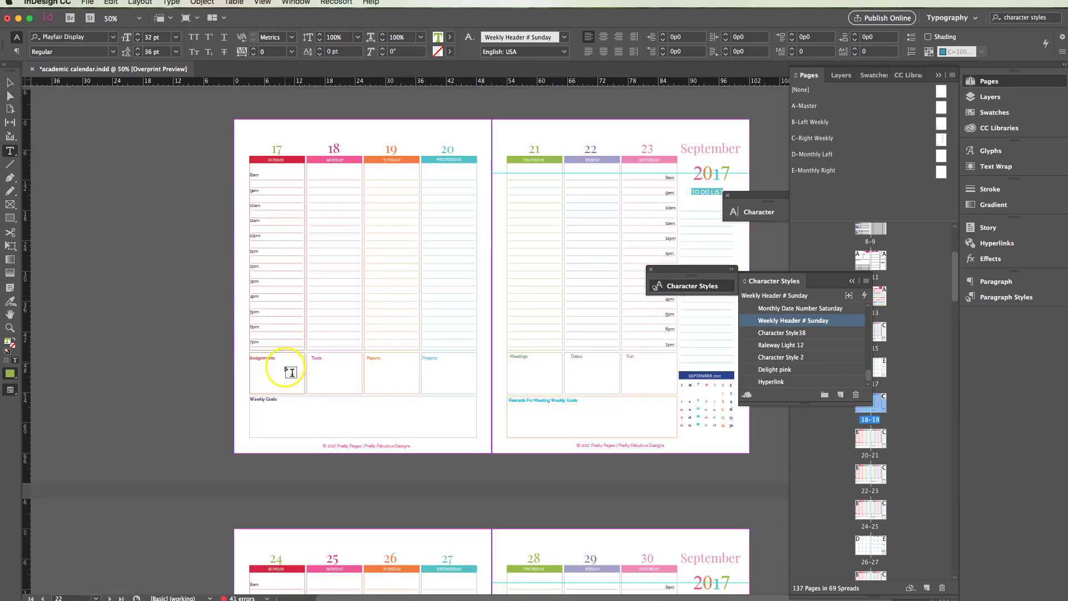
scroll(288, 408, down, 7)
scroll(306, 376, up, 20)
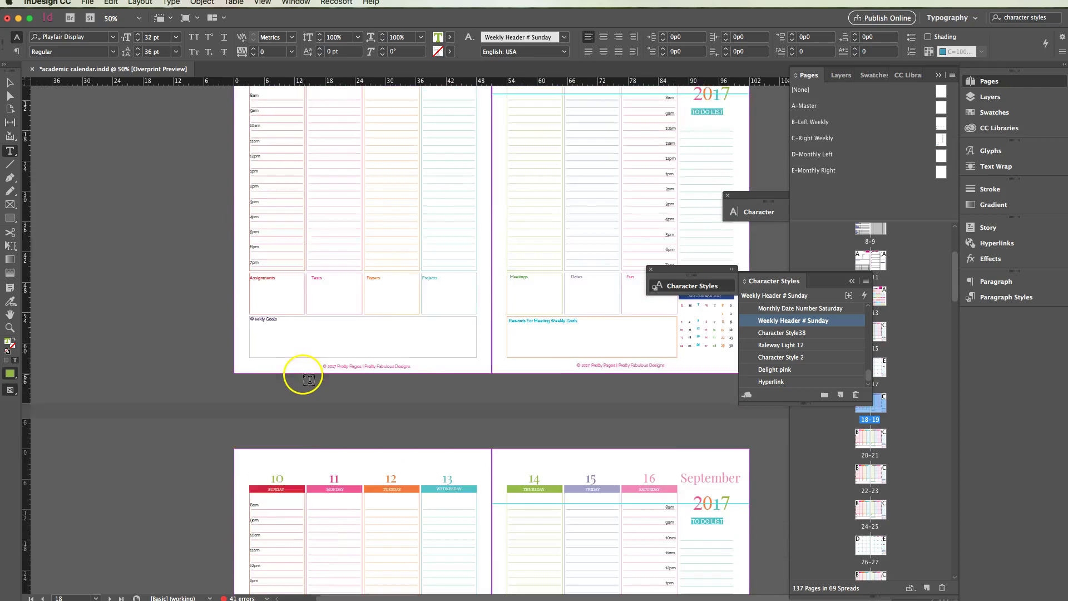
scroll(303, 379, up, 10)
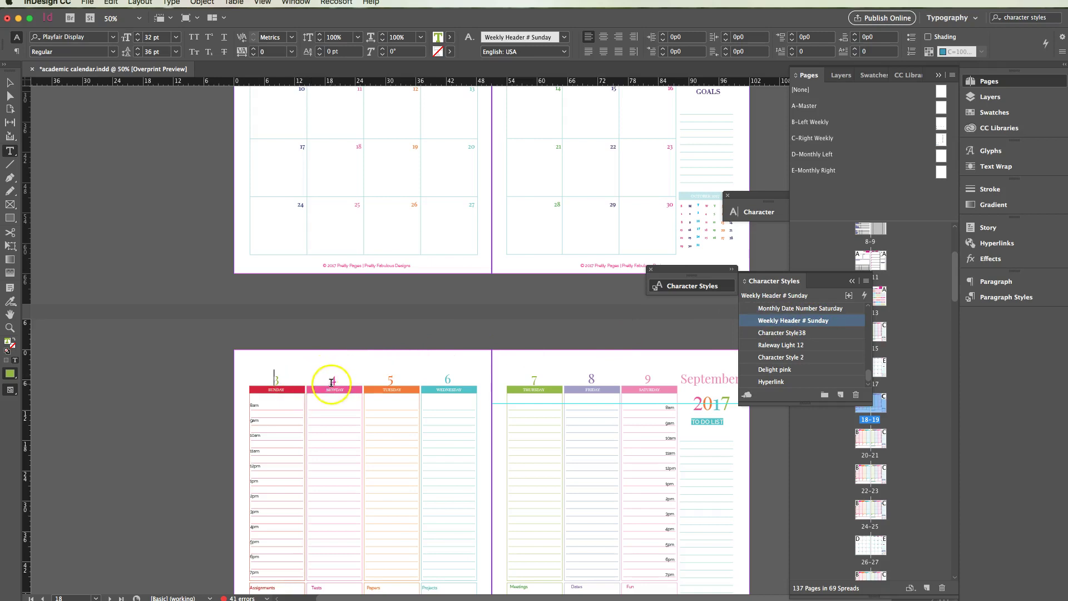
Apply Weekly Header # Sunday to the Monday 4 and Tuesday 5 date numbers.
double_click(333, 381)
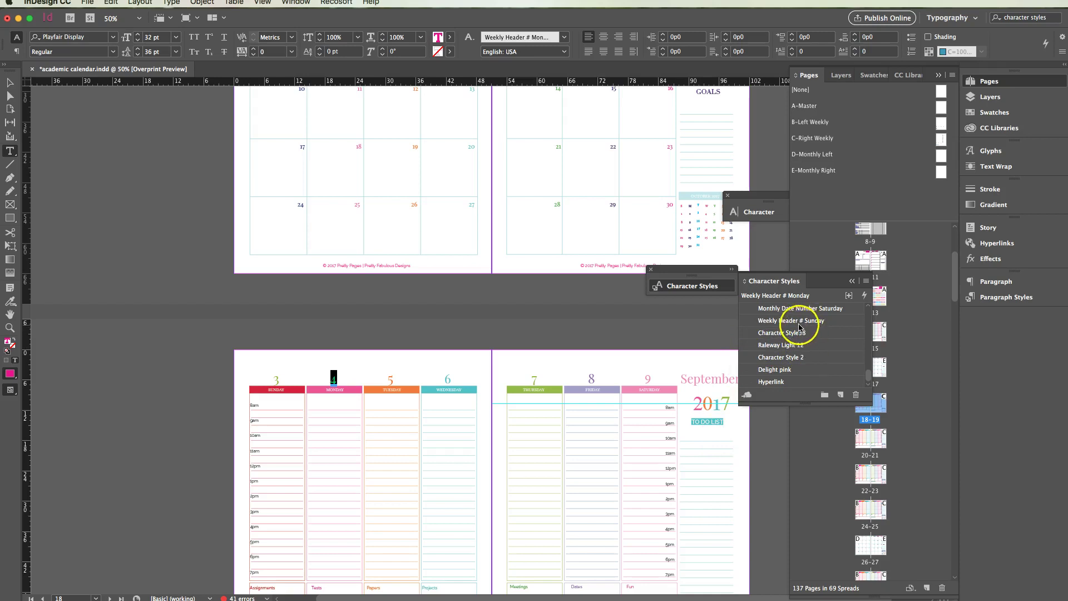
click(799, 326)
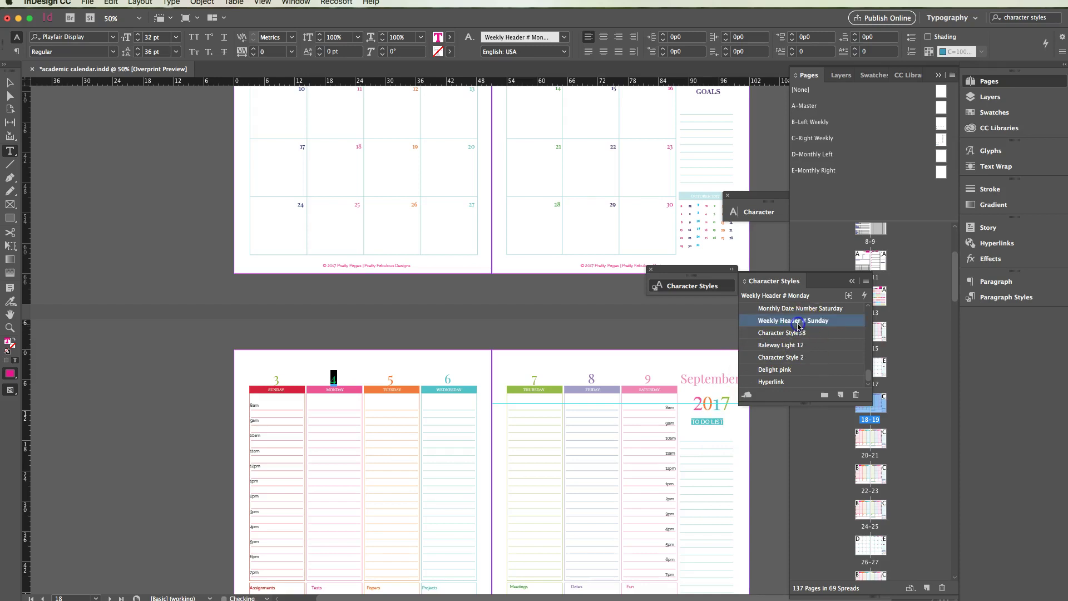
click(370, 399)
click(388, 381)
double_click(388, 381)
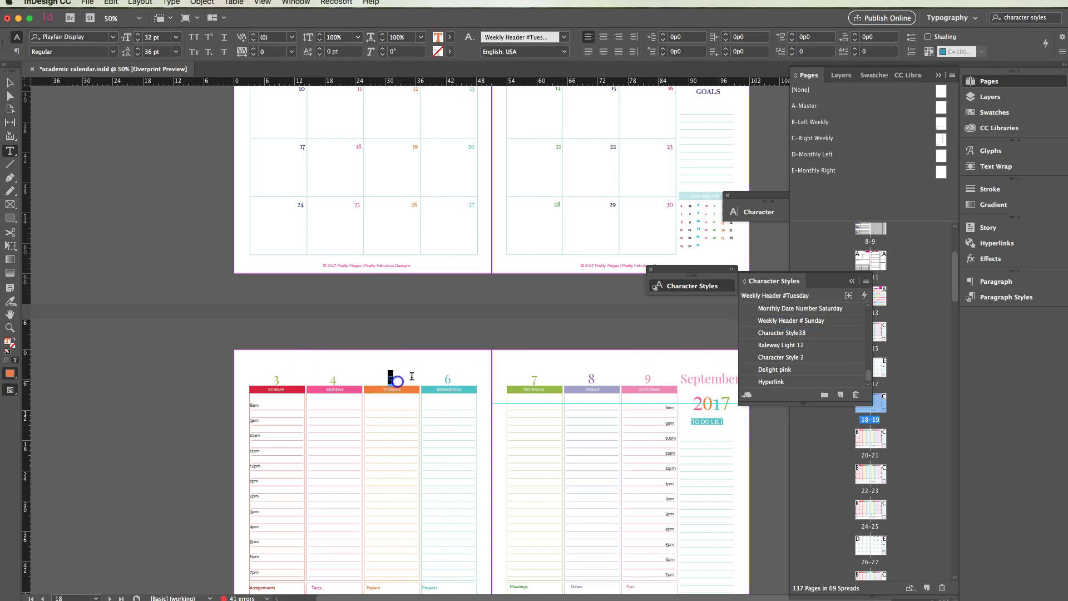
click(790, 320)
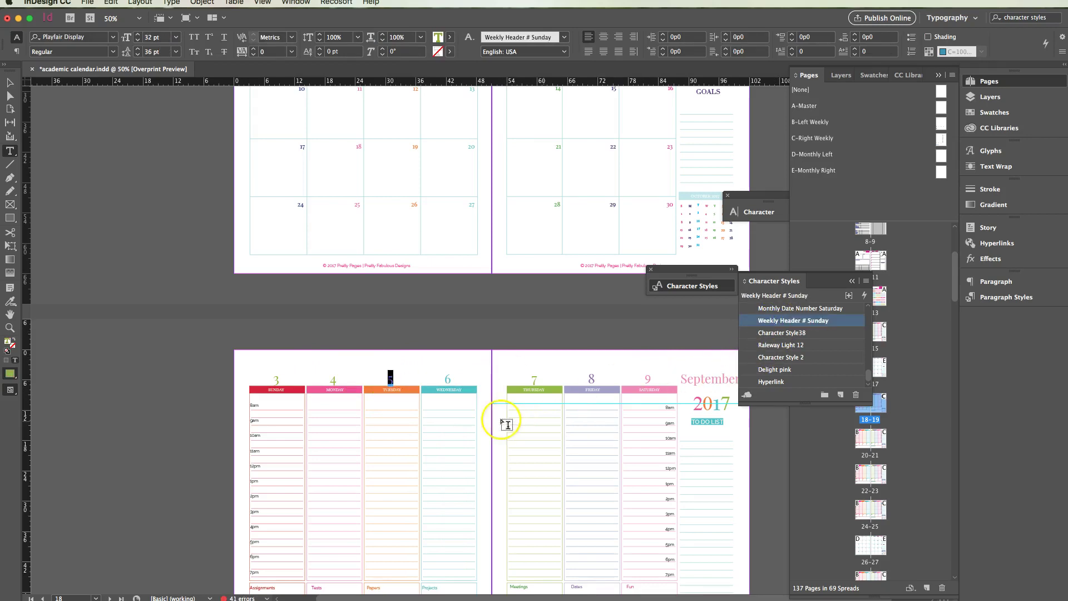
Apply Weekly Header # Sunday to the Wednesday 6 and Thursday 7 date numbers.
click(437, 377)
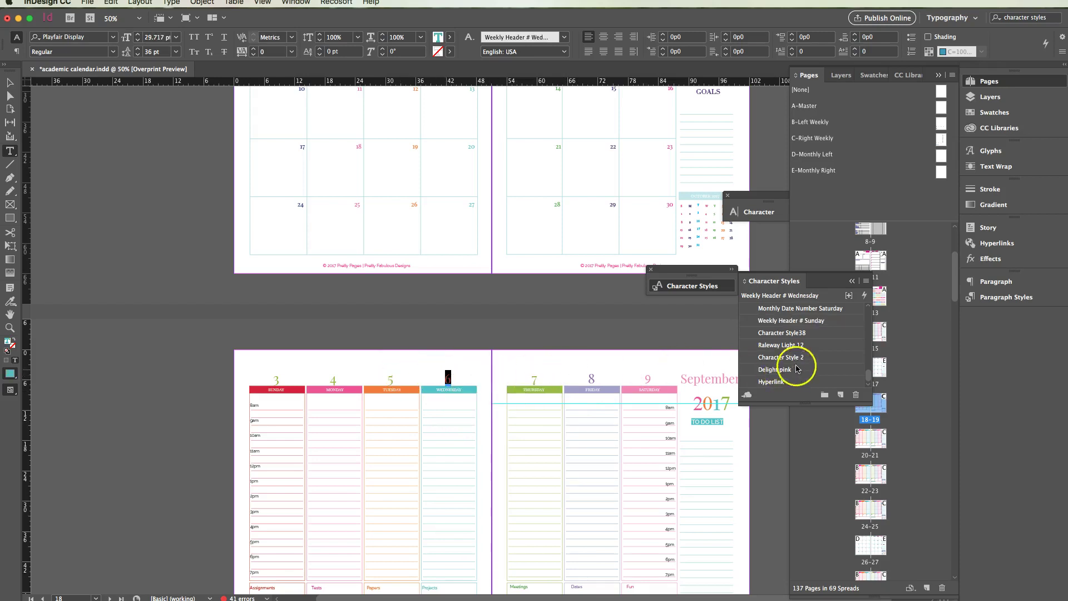
click(792, 321)
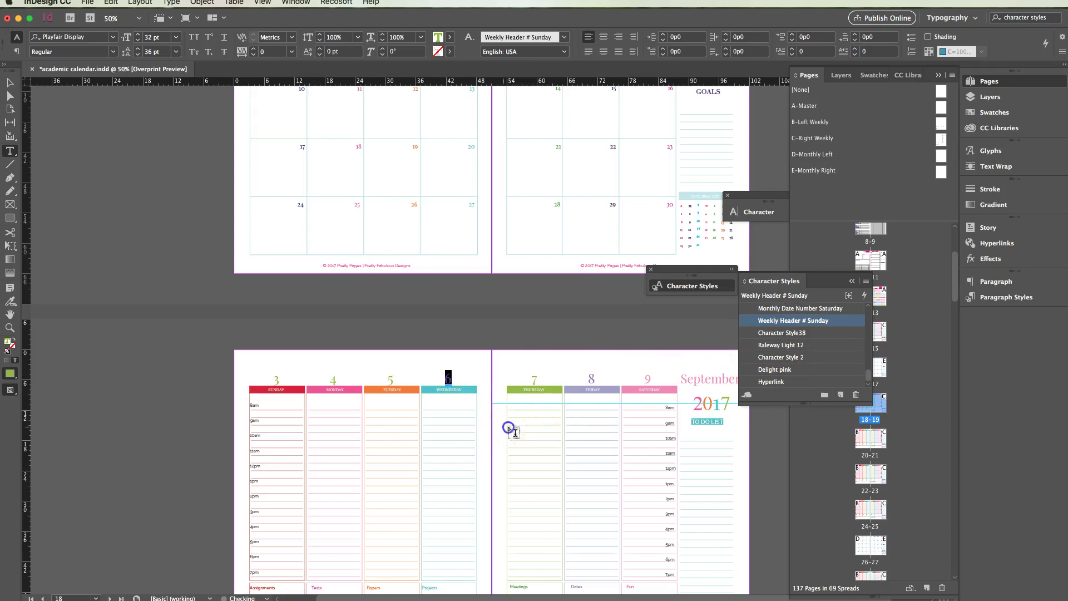
click(535, 378)
double_click(536, 379)
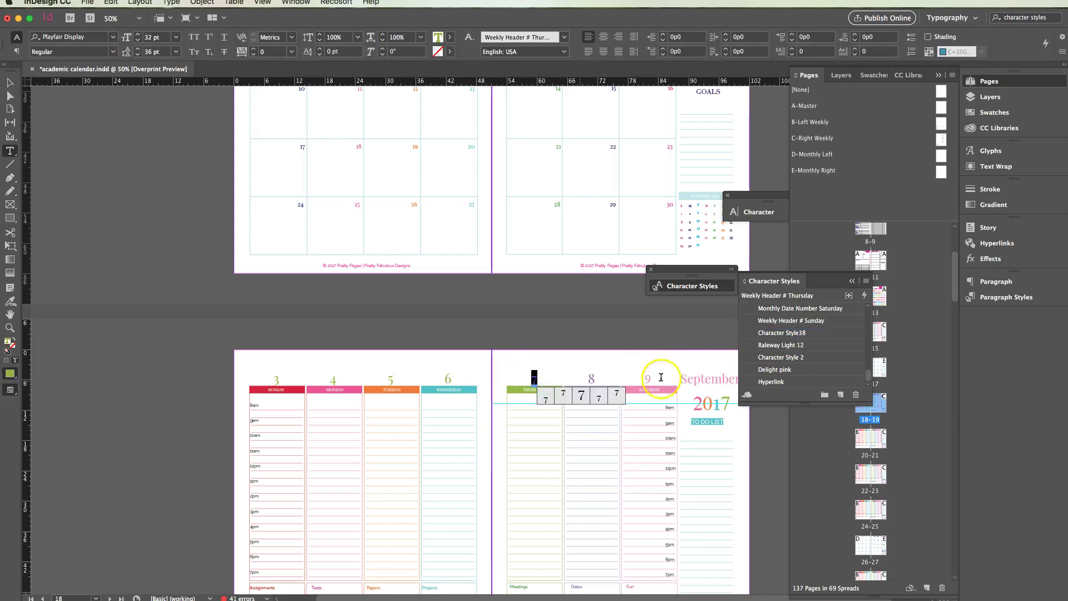
click(793, 321)
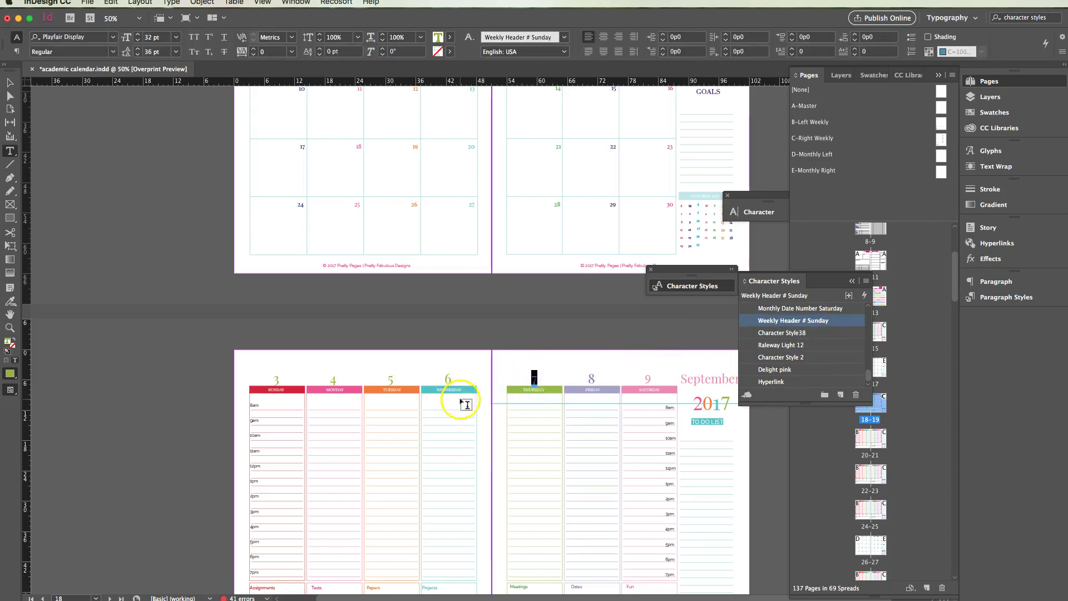
click(411, 379)
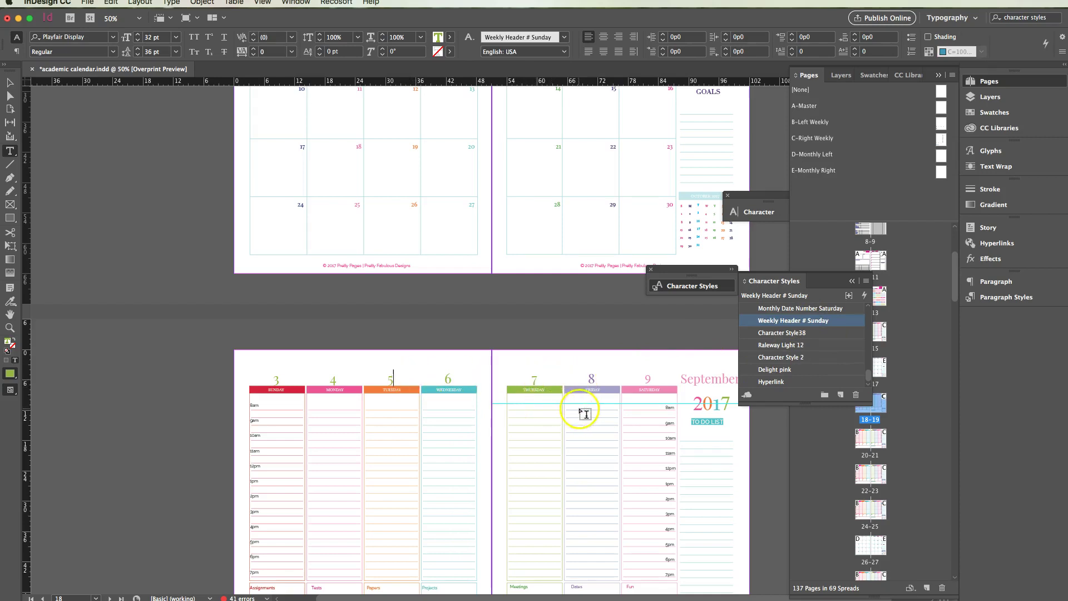
scroll(826, 359, up, 15)
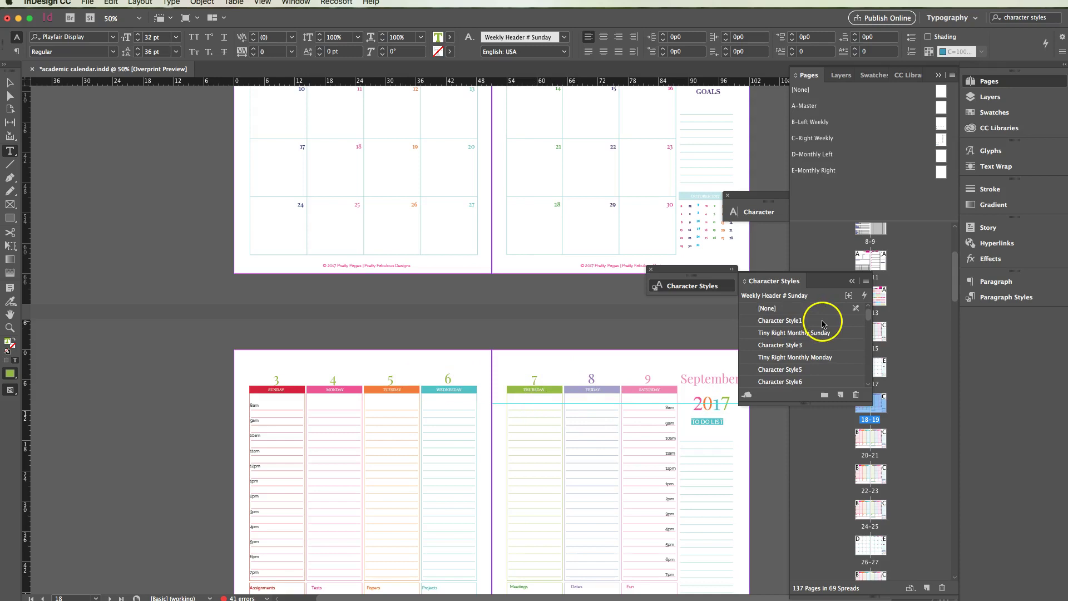
Reset the character style to [None] and create a new character style.
click(768, 308)
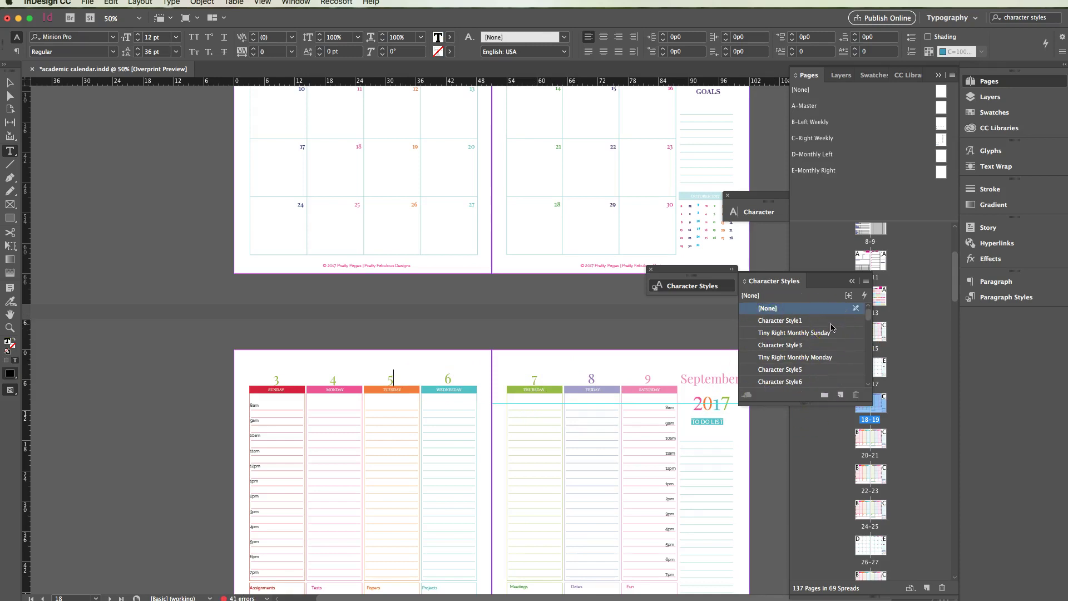
click(829, 333)
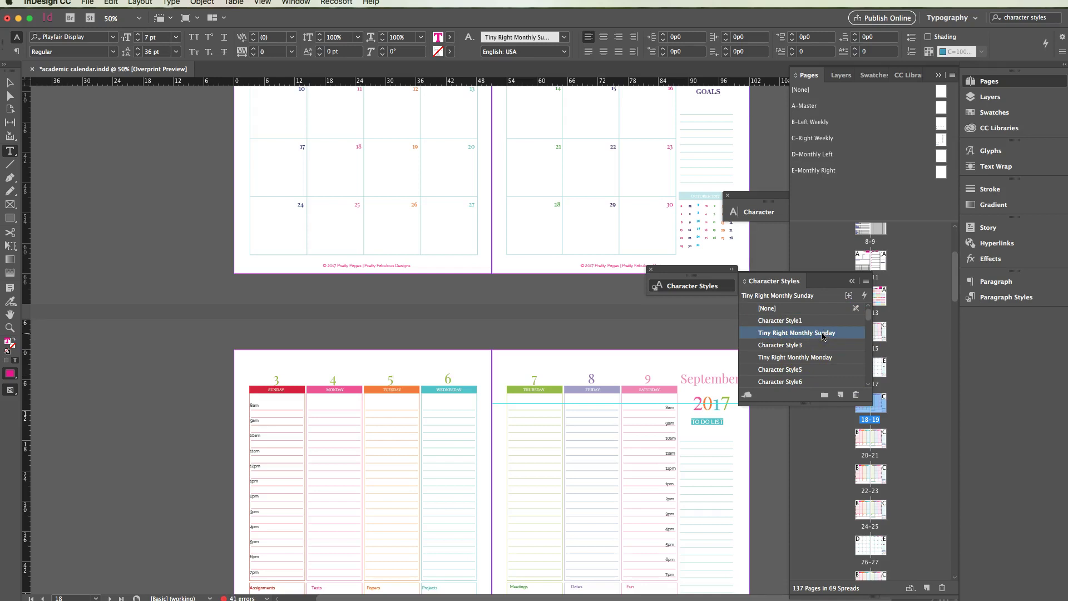
click(797, 310)
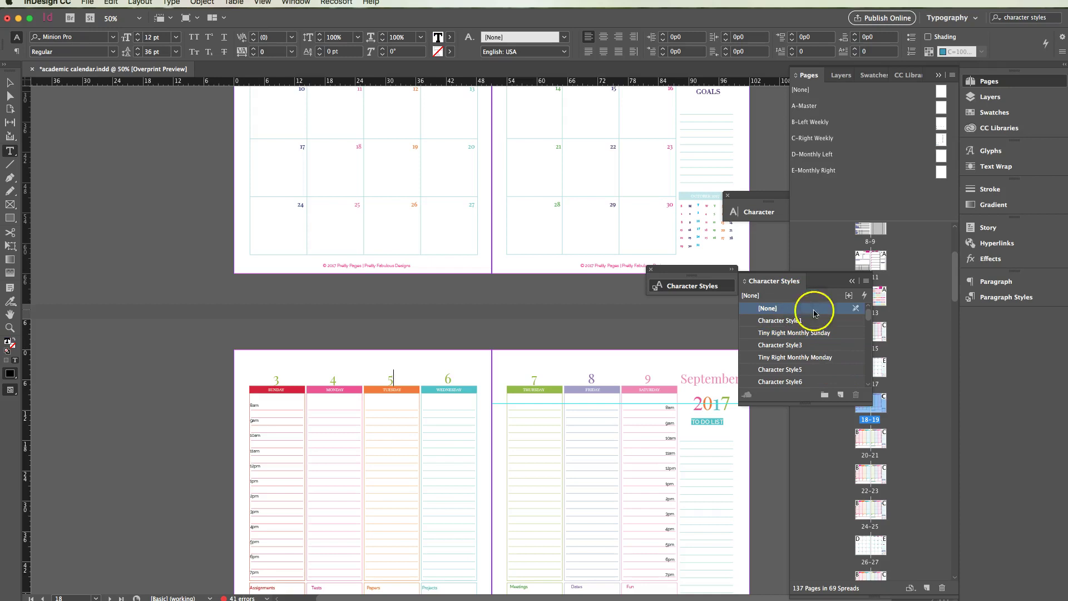
click(840, 396)
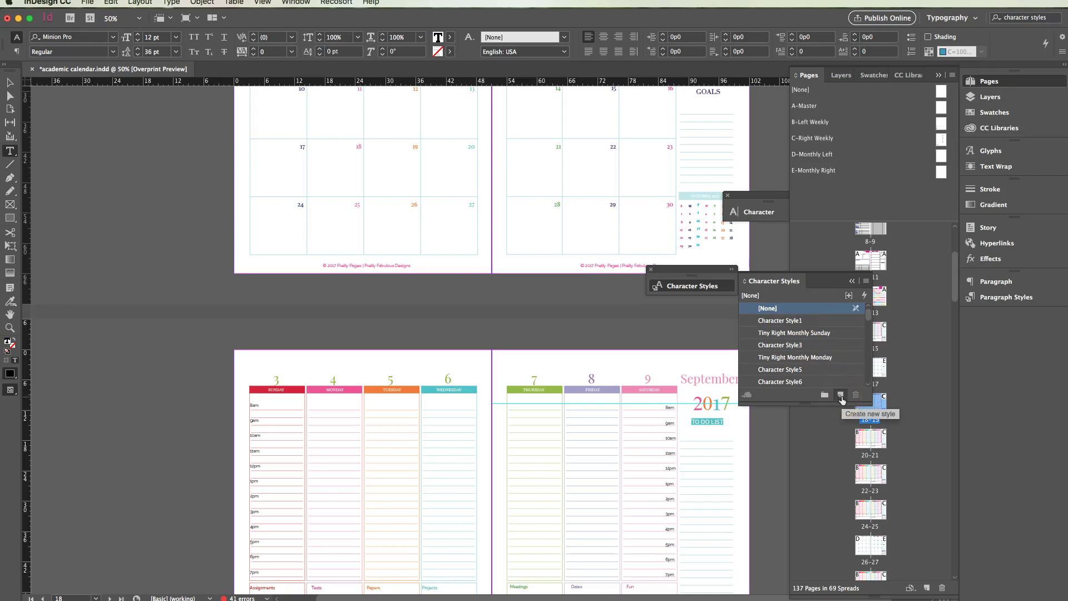
click(841, 396)
Rename Character Style 1 to 'my new style' and open its style options.
drag(868, 313, 868, 382)
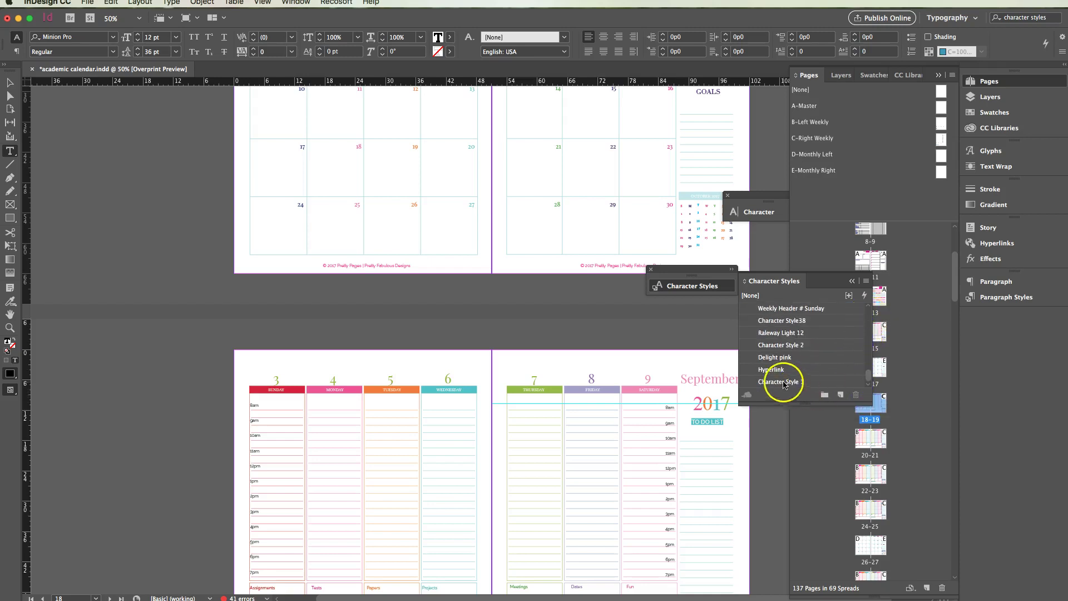
click(785, 381)
click(800, 382)
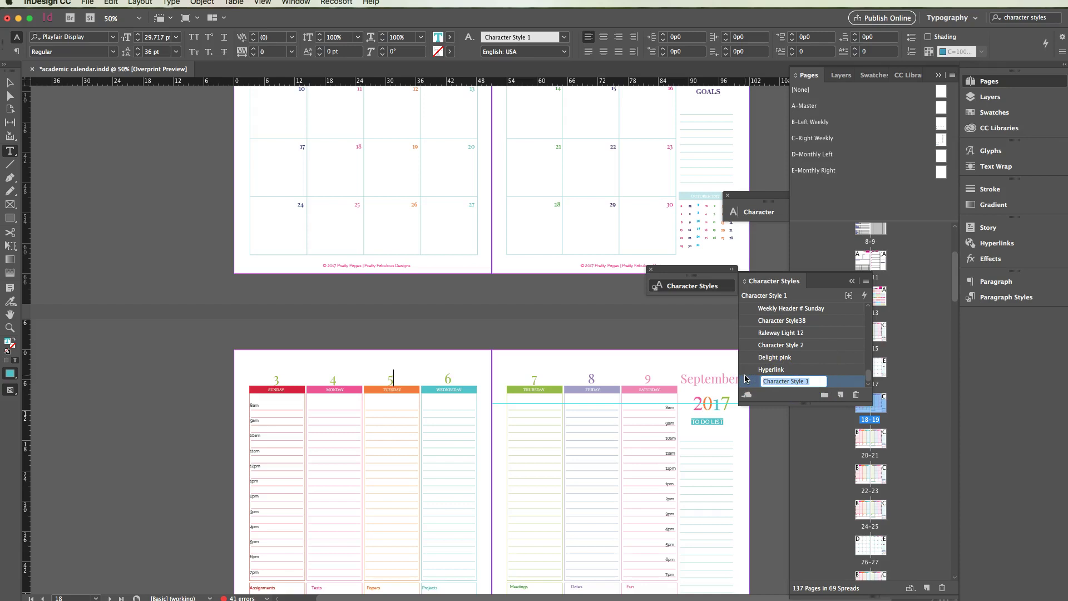
text(b)
double_click(781, 381)
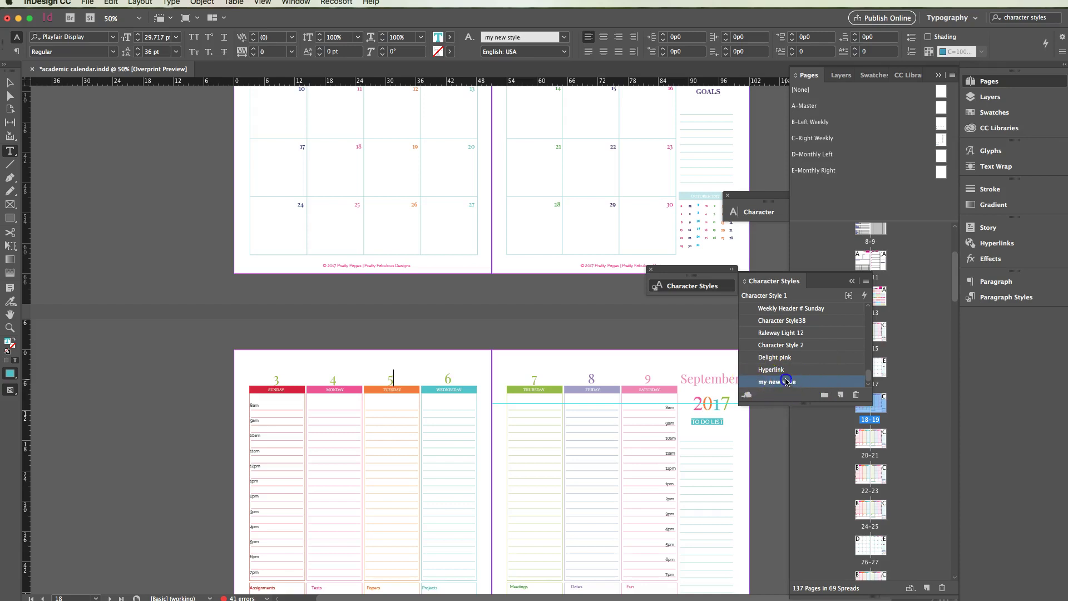
Set my new style to Acumin Pro ExtraCondensed Light at 10 pt and confirm.
click(563, 274)
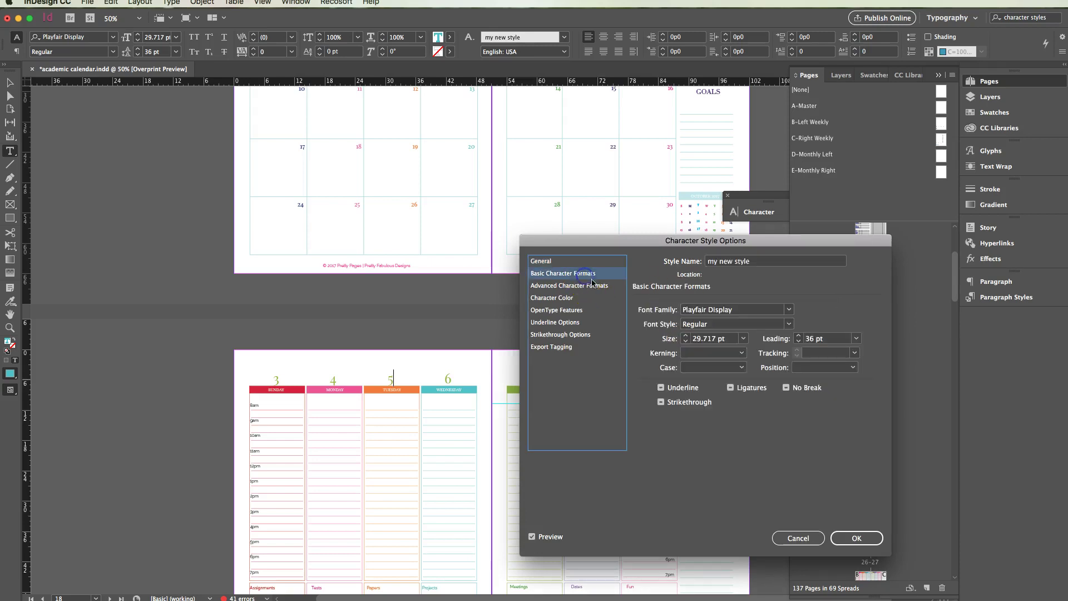
click(791, 310)
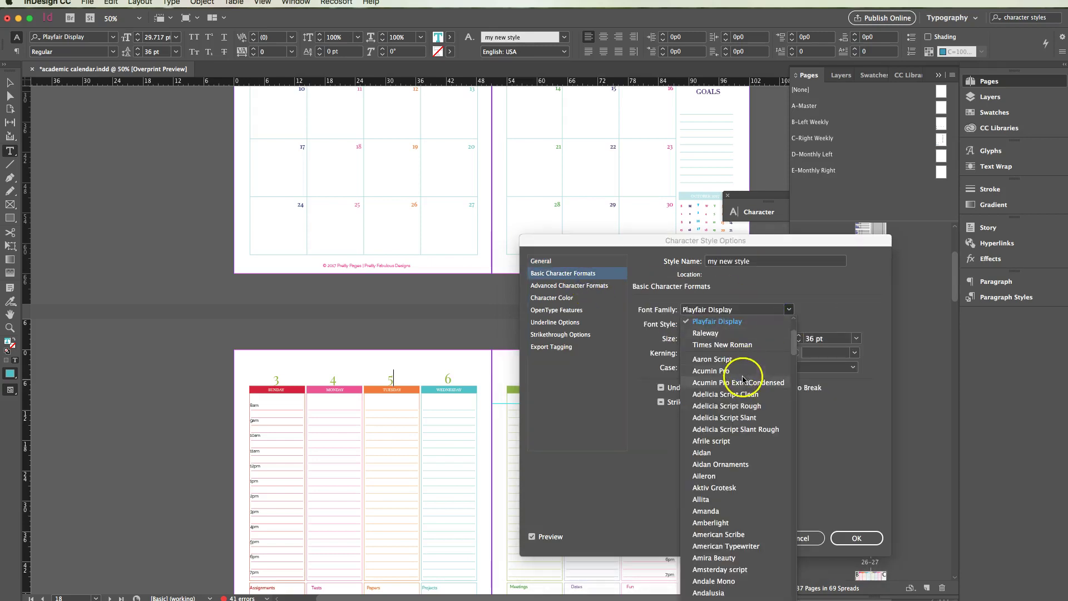
click(744, 379)
click(743, 338)
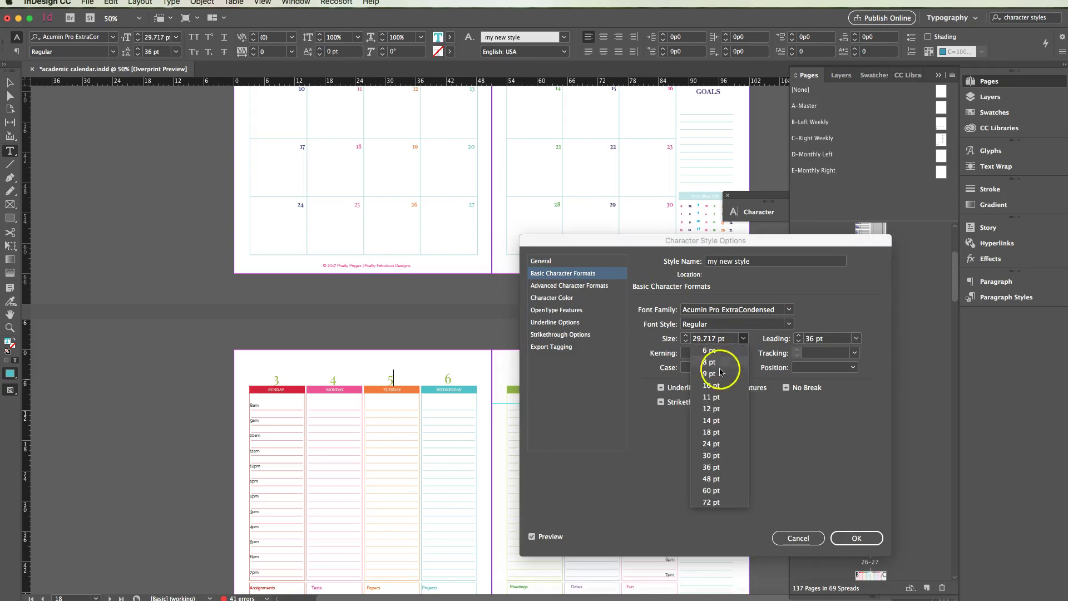
click(718, 394)
click(789, 324)
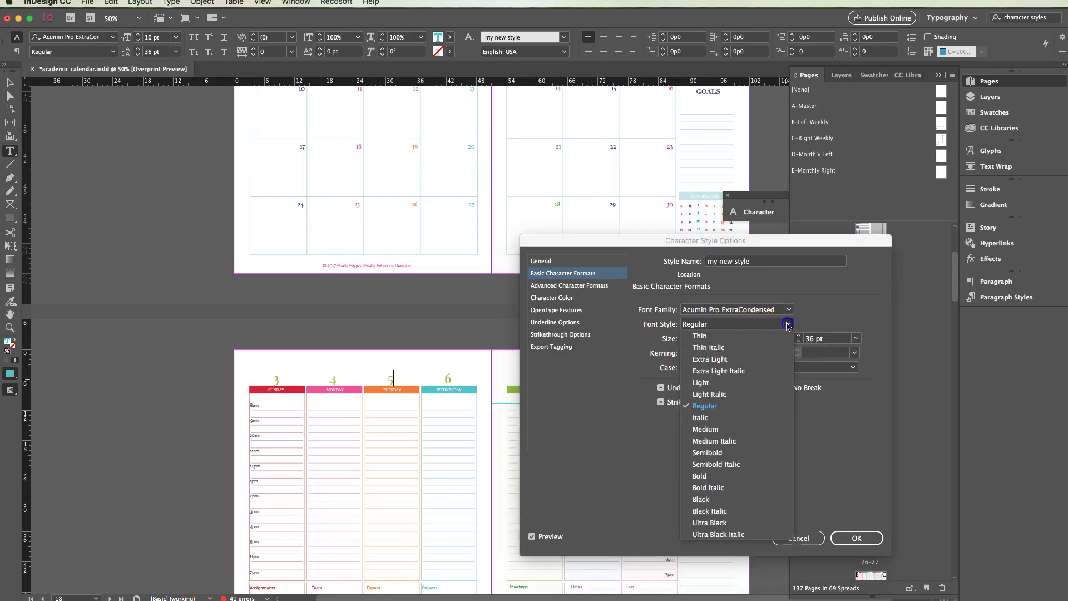
click(743, 378)
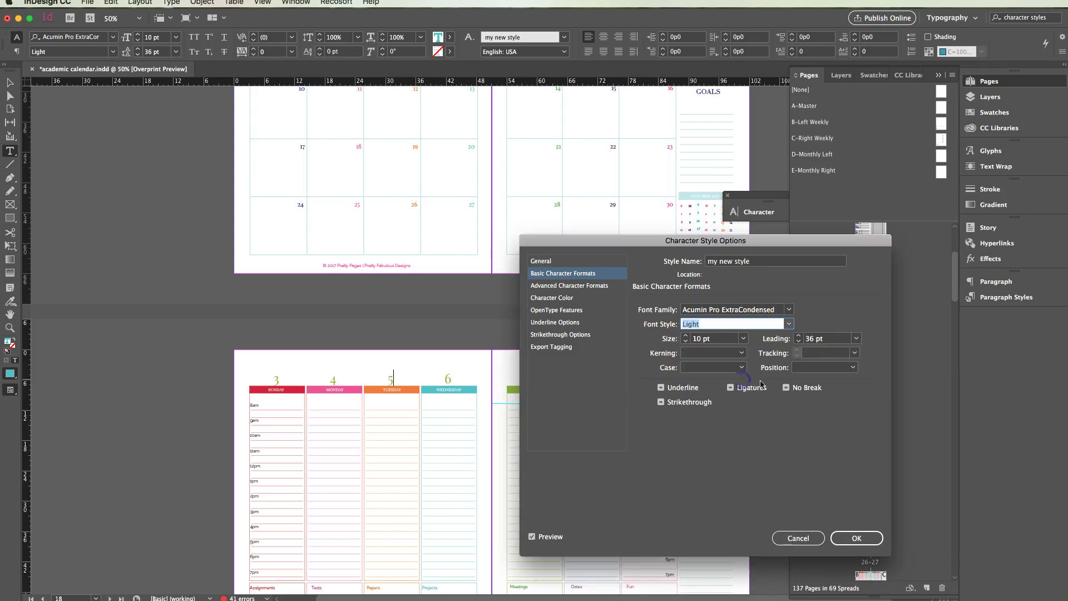
click(854, 538)
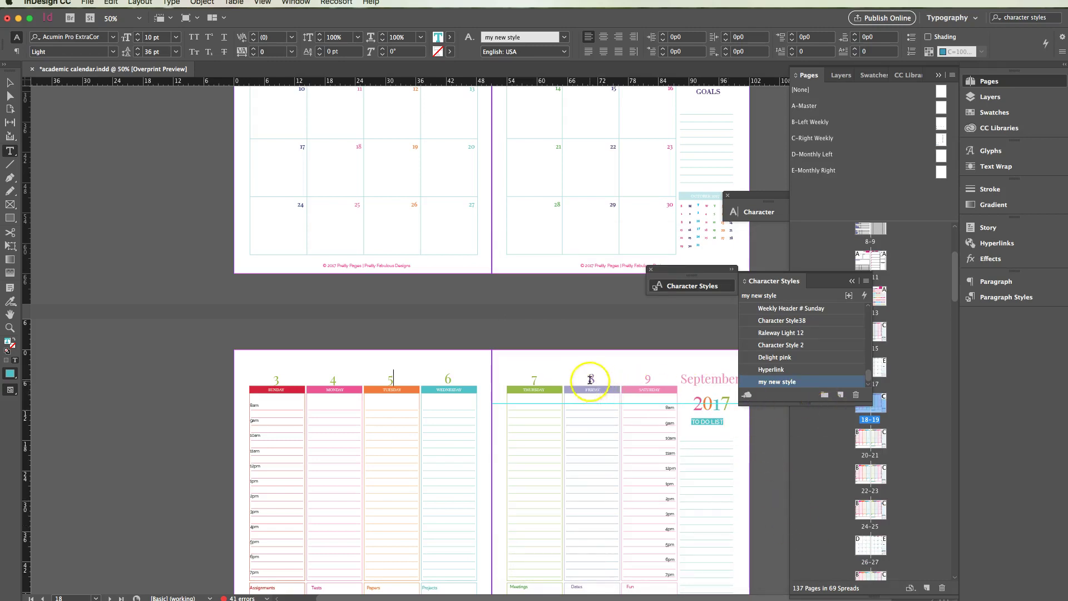
Apply my new style to the Friday 8 and Saturday 9 dates, then select Thursday 7.
click(593, 380)
click(800, 381)
click(580, 413)
click(587, 394)
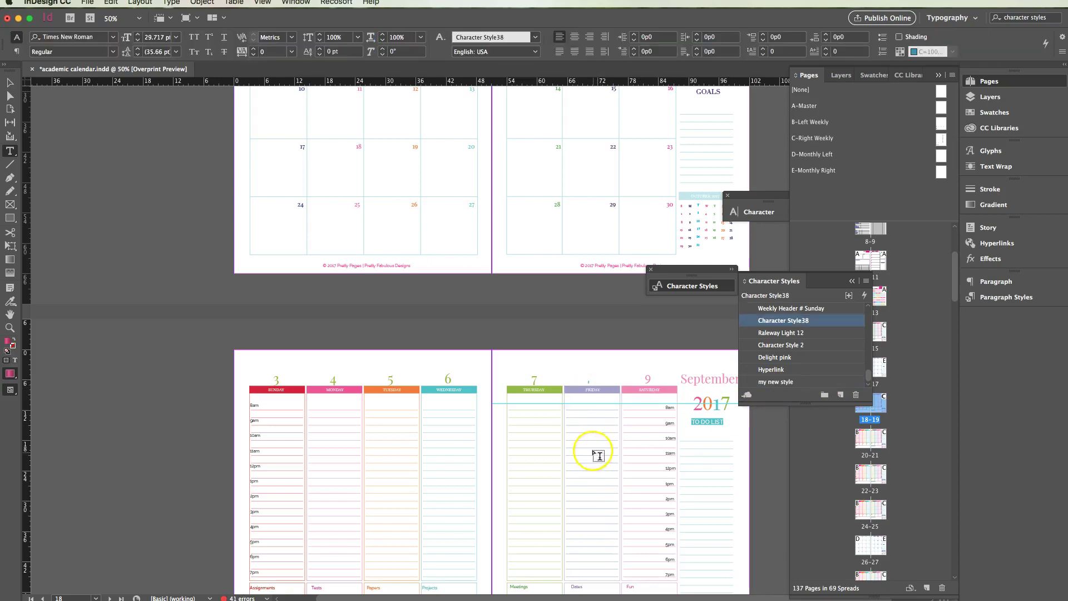
drag(655, 380, 645, 379)
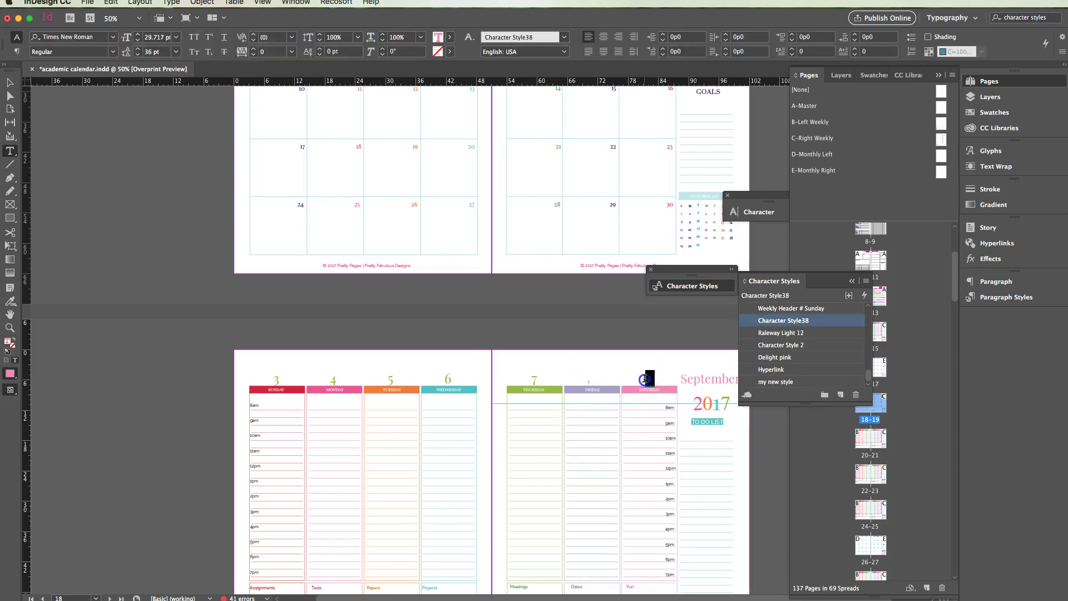
click(779, 382)
click(644, 421)
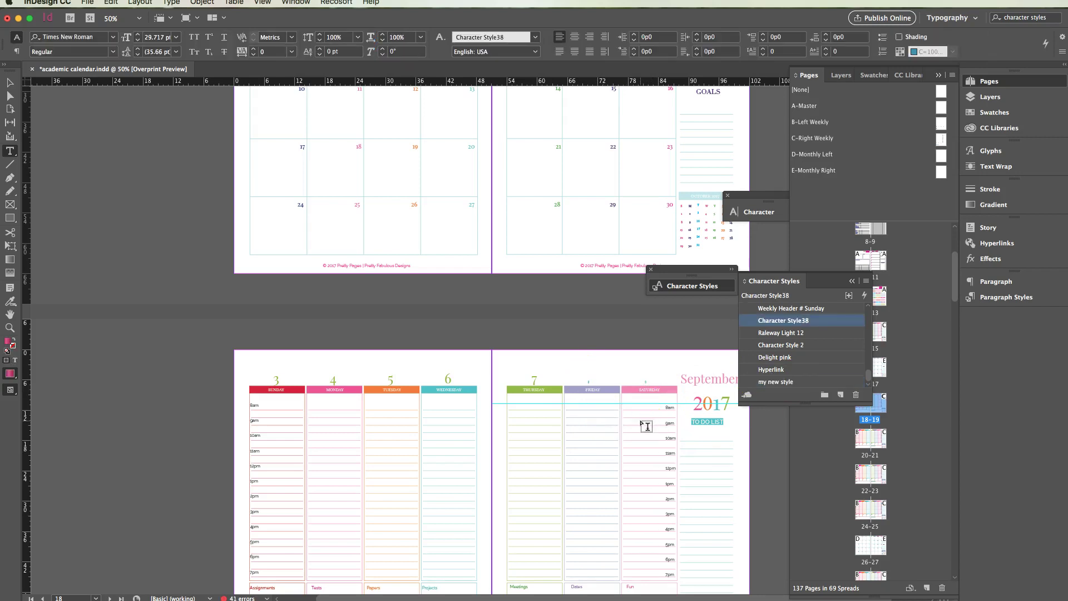
drag(543, 387, 531, 380)
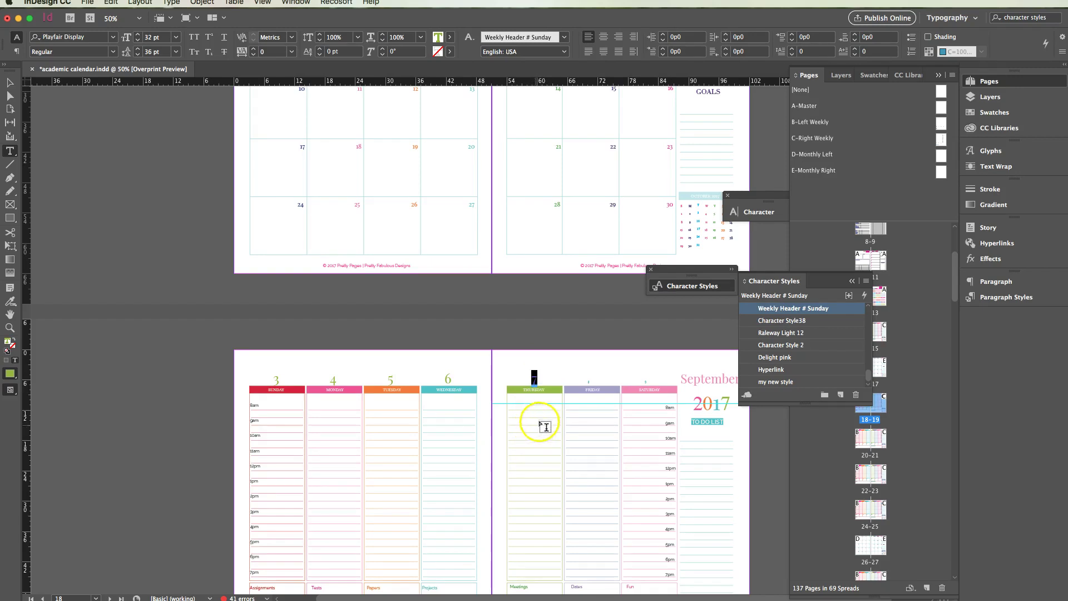
Scroll to the September 10–16 spread and select its Thursday date 14.
scroll(539, 428, down, 5)
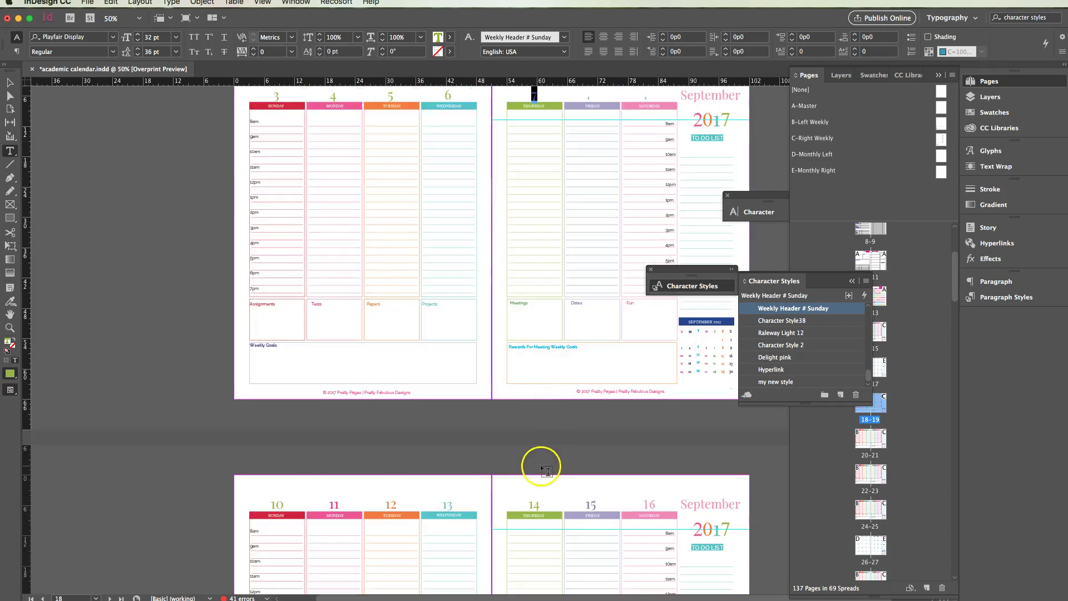
double_click(534, 504)
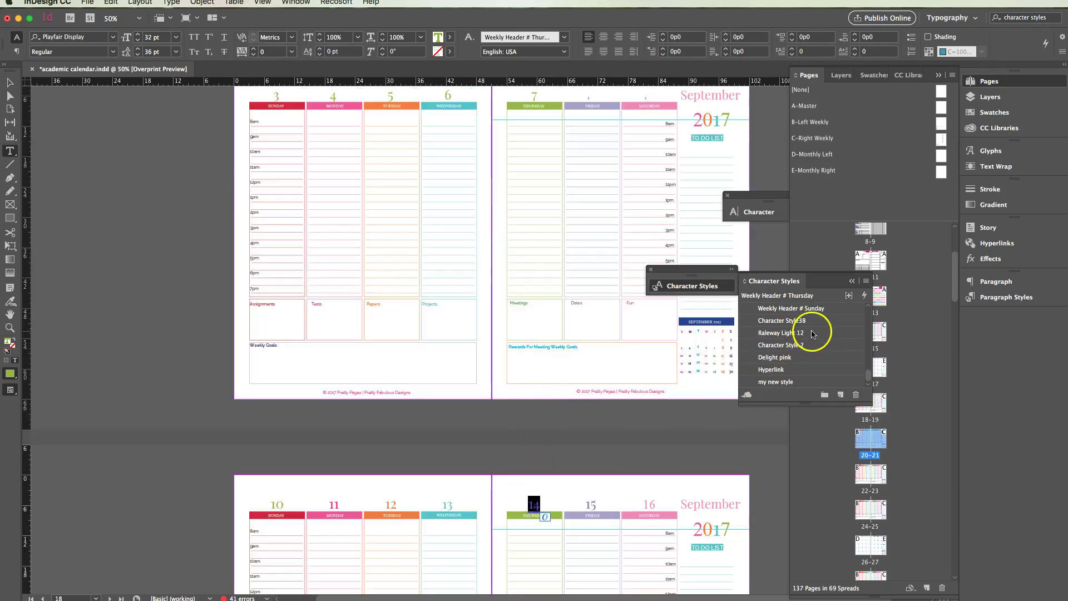